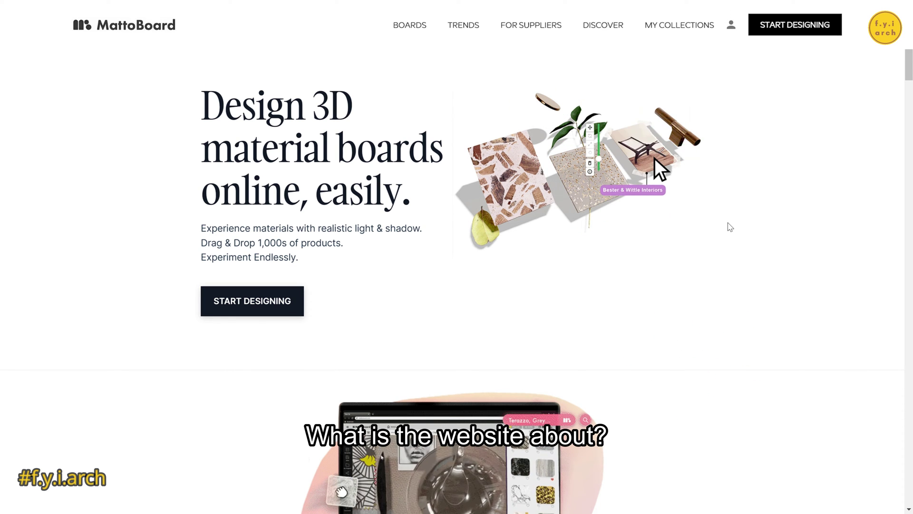
# - Look through the homepage's product introduction, partner brands, board sharing section and featured designer boards
pyautogui.scroll(-5, 729, 226)
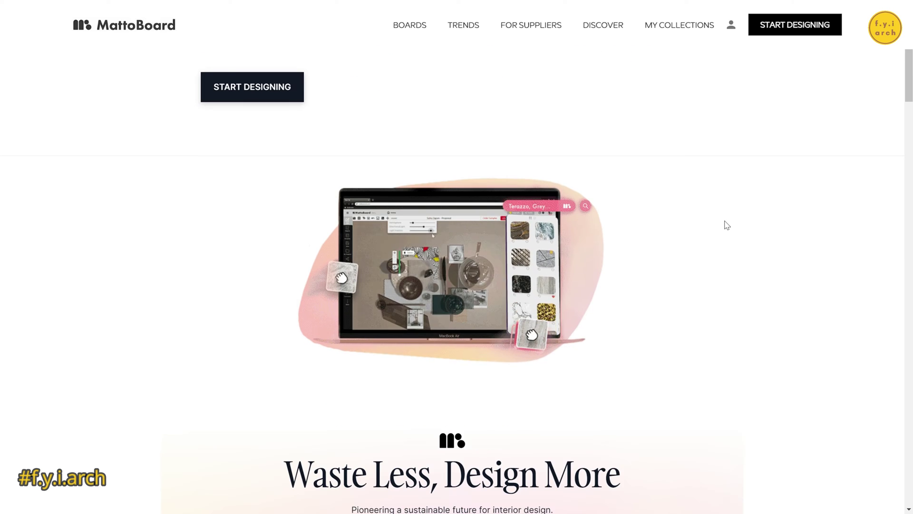
pyautogui.scroll(-8, 727, 225)
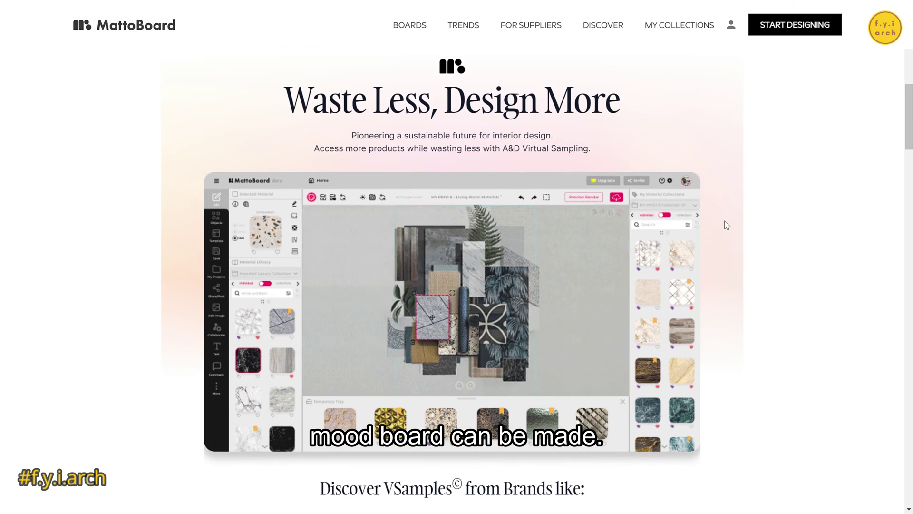
pyautogui.scroll(-5, 727, 225)
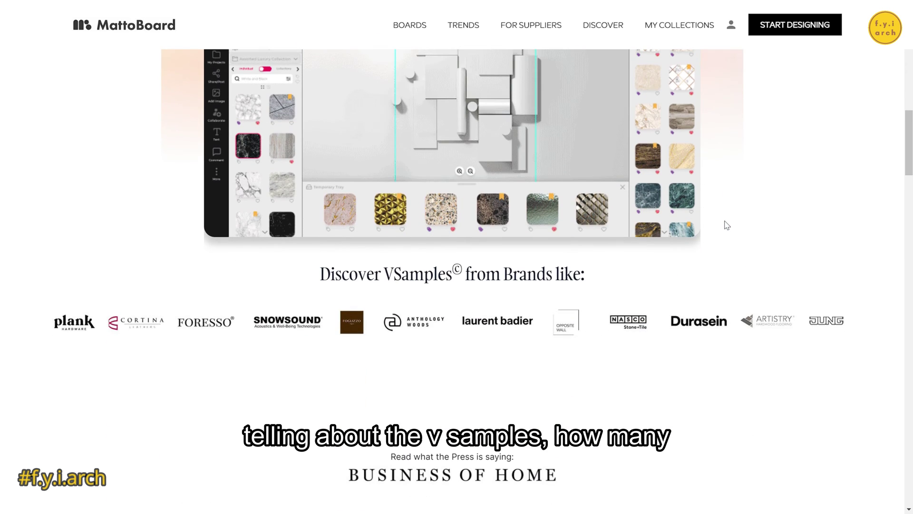
pyautogui.scroll(-1, 727, 225)
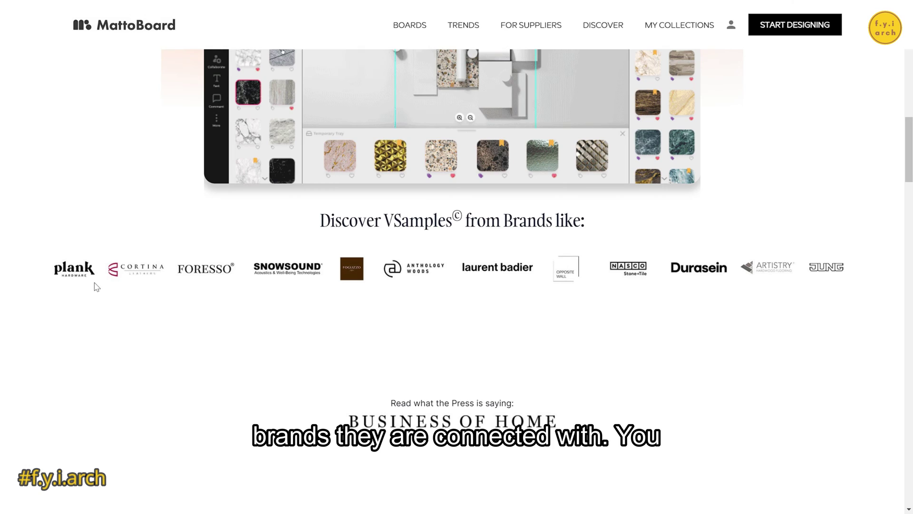
pyautogui.scroll(-10, 726, 302)
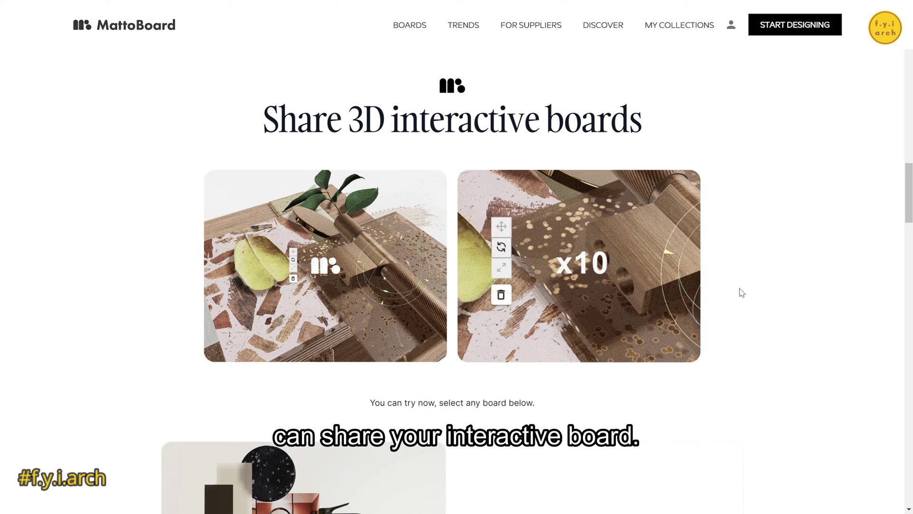
pyautogui.scroll(-4, 742, 292)
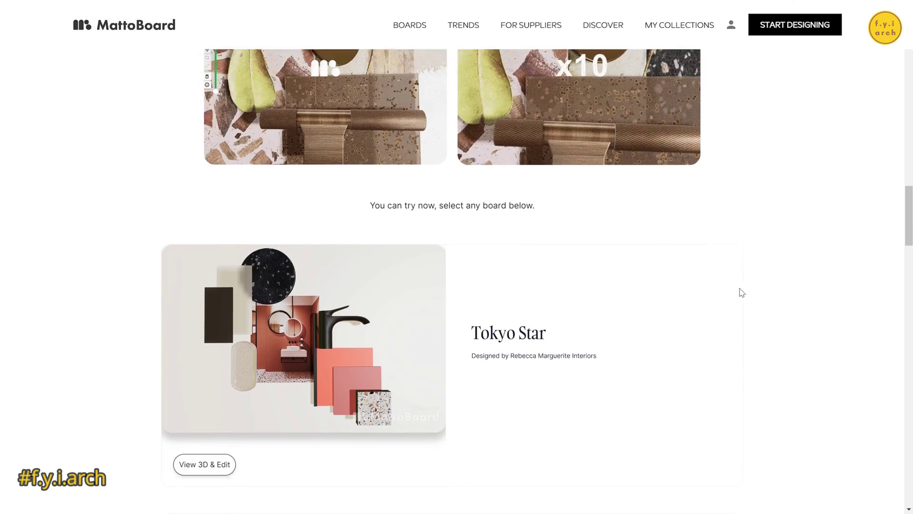
pyautogui.scroll(-5, 741, 293)
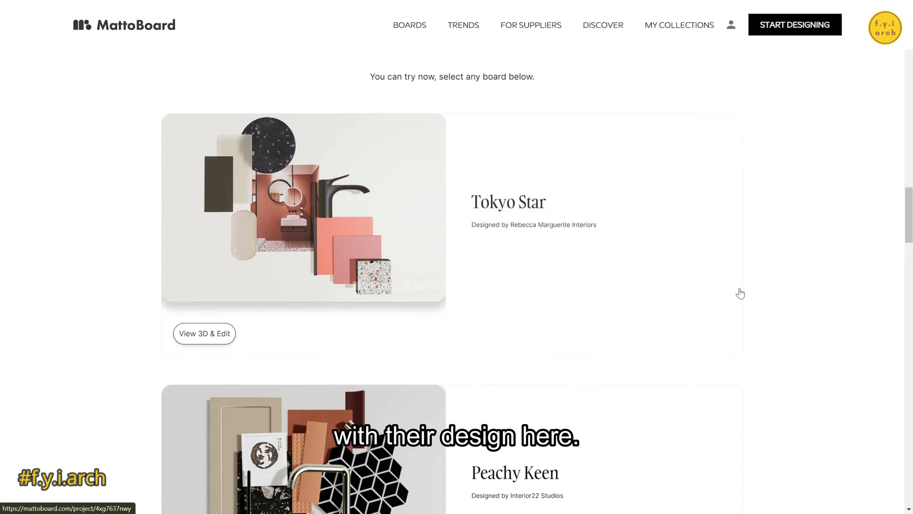
pyautogui.scroll(-8, 741, 294)
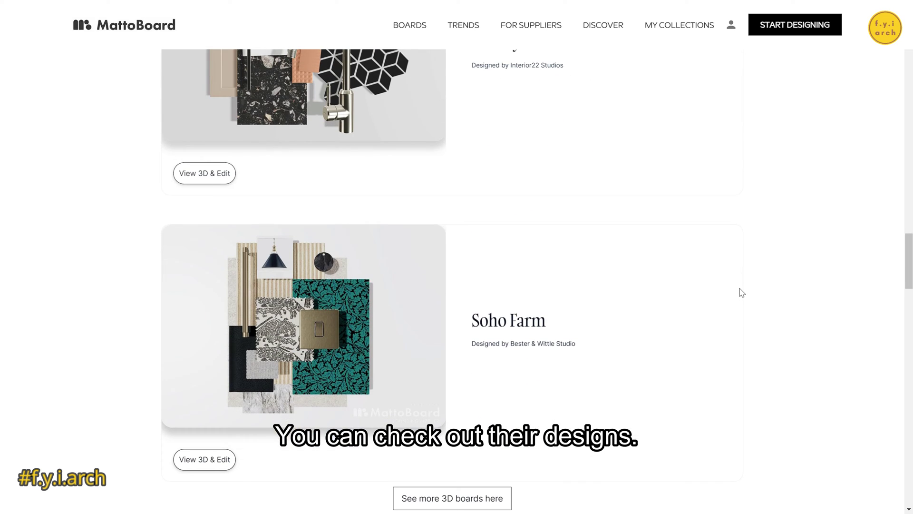
pyautogui.scroll(-2, 740, 293)
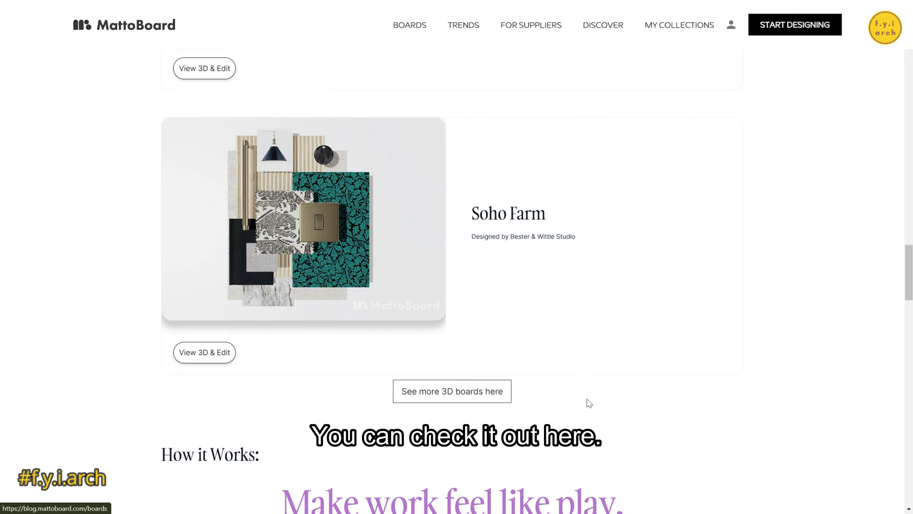
# - Read the homepage's How it Works process, VSamples section, newsletter sign-up and virtual sampling video area
pyautogui.scroll(-5, 522, 367)
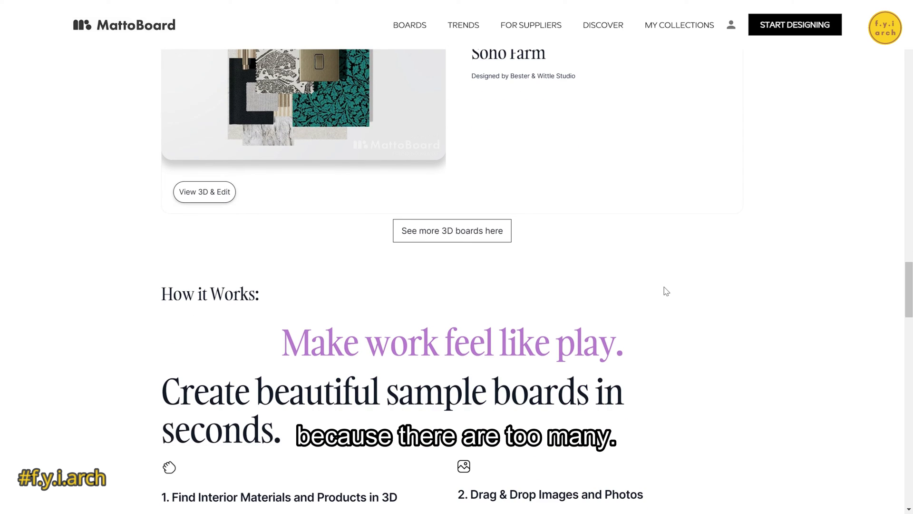
pyautogui.scroll(-3, 668, 291)
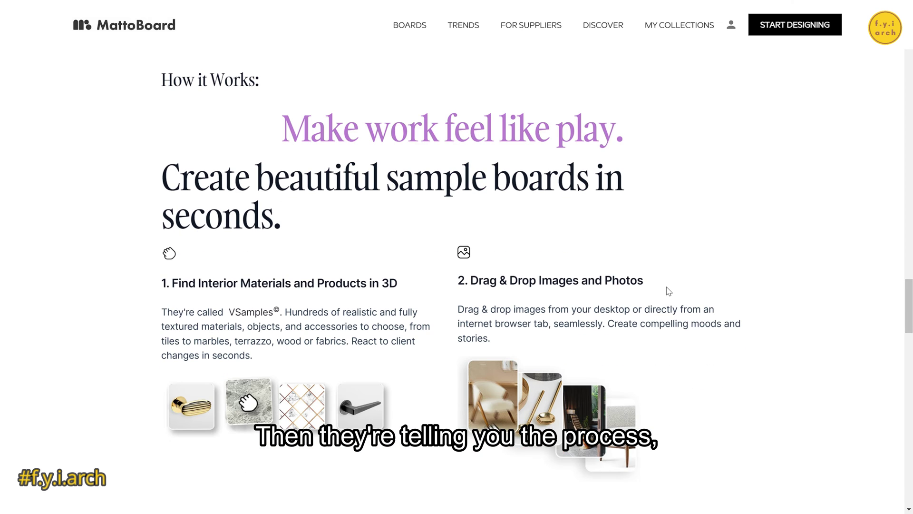
pyautogui.scroll(-1, 668, 292)
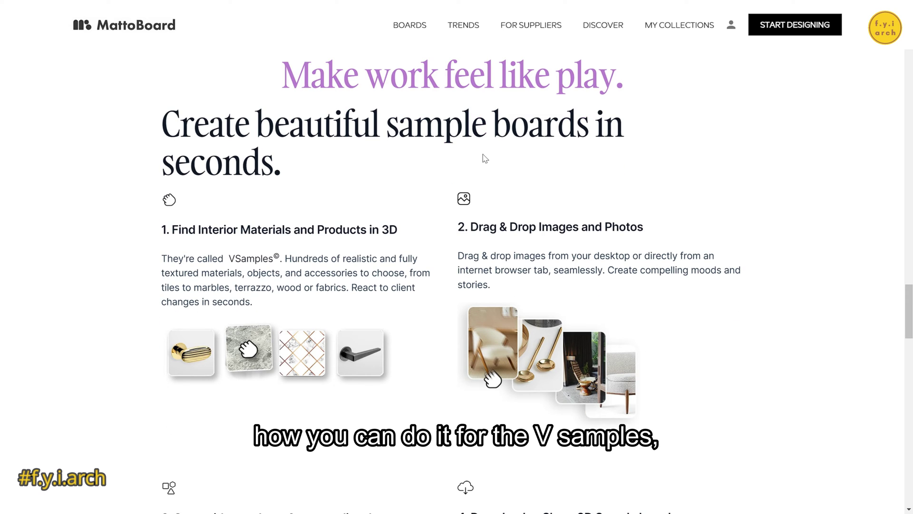
pyautogui.scroll(-5, 502, 244)
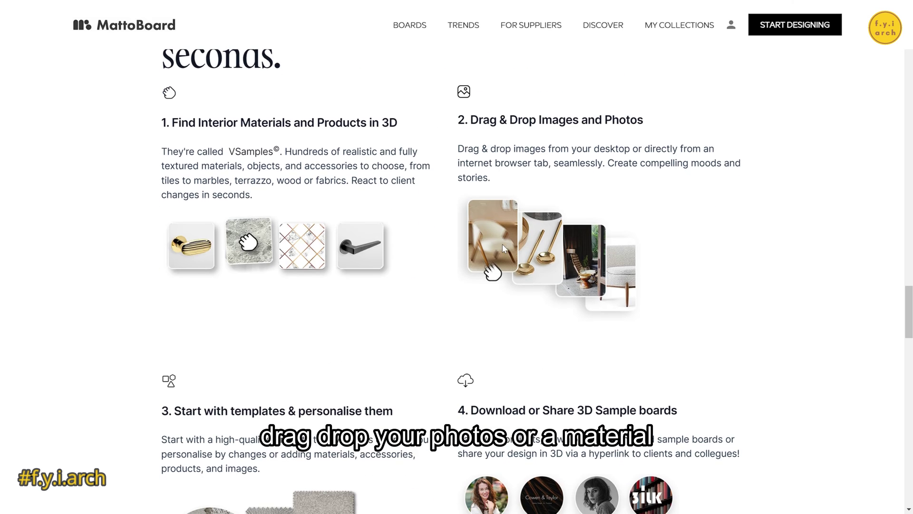
pyautogui.scroll(-1, 681, 237)
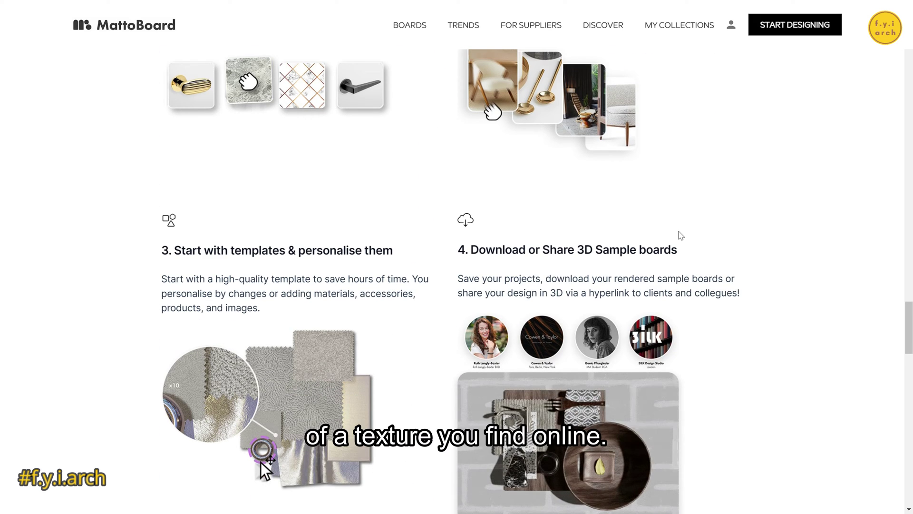
pyautogui.scroll(-9, 680, 236)
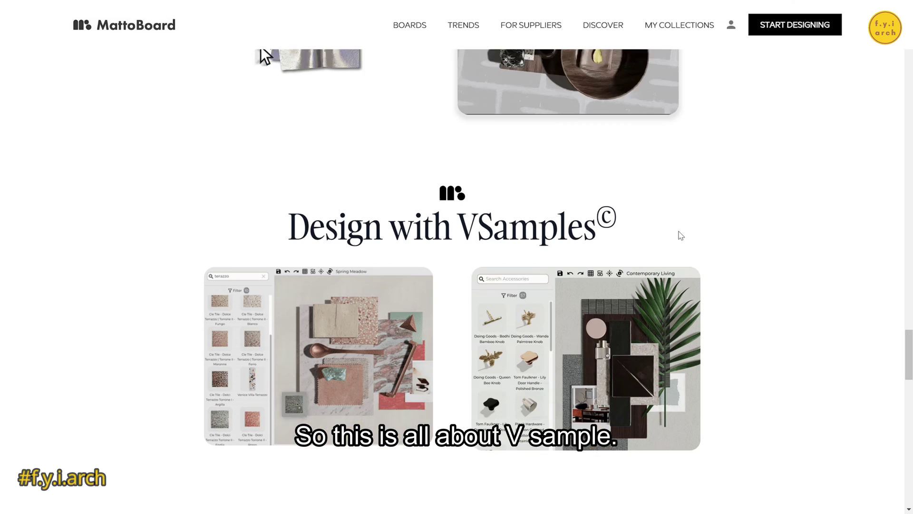
pyautogui.scroll(-17, 681, 235)
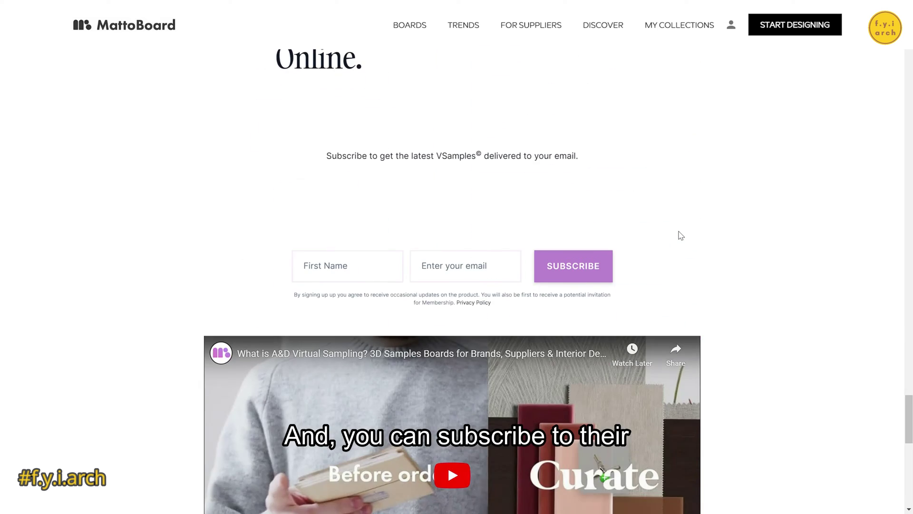
pyautogui.scroll(-4, 680, 235)
pyautogui.scroll(1, 678, 229)
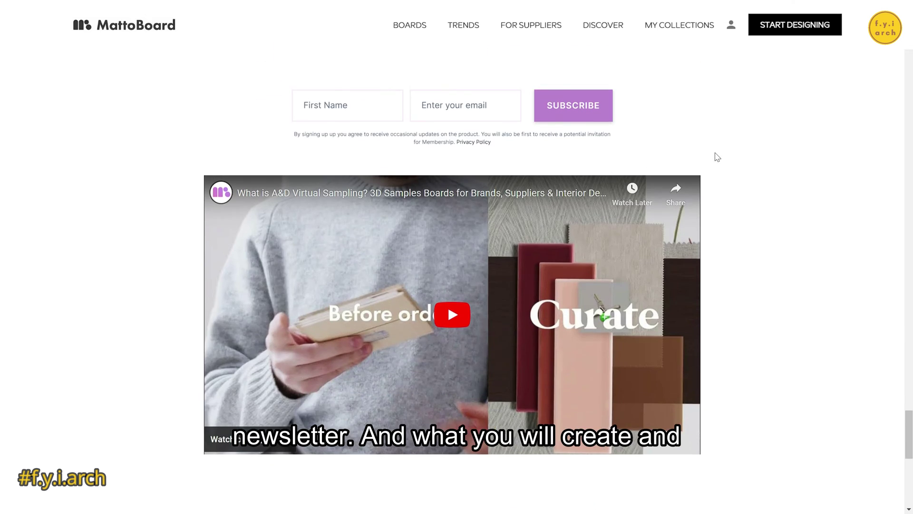
pyautogui.scroll(-8, 718, 157)
pyautogui.scroll(-3, 712, 158)
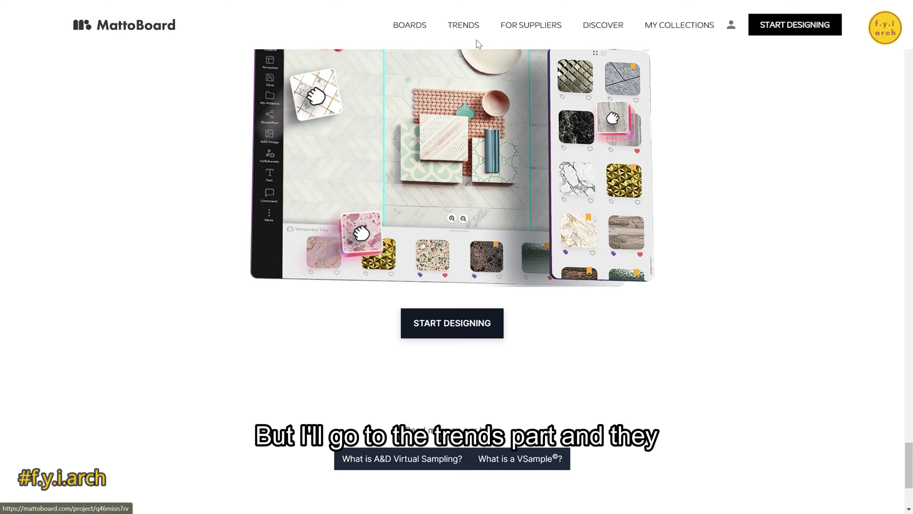
# - Open the trends page and browse its featured story and articles on designers, products and interior trends
pyautogui.click(452, 25)
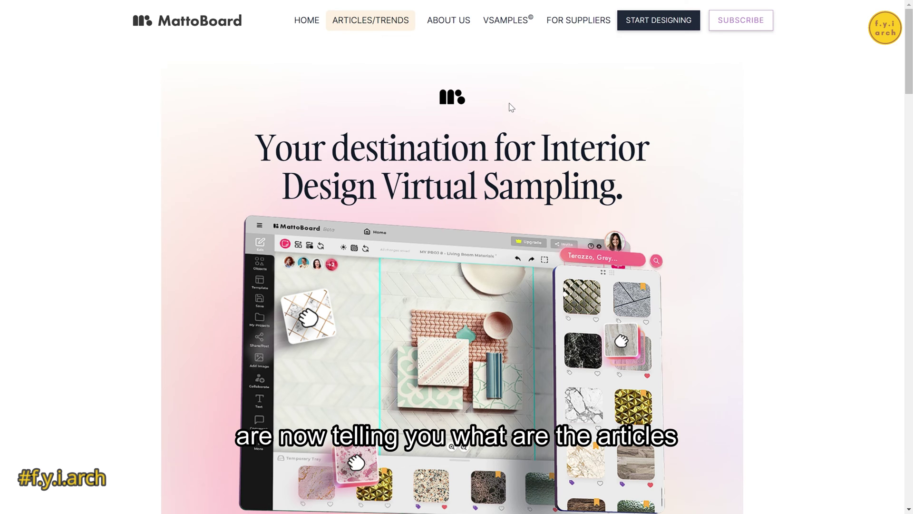
pyautogui.scroll(-9, 512, 107)
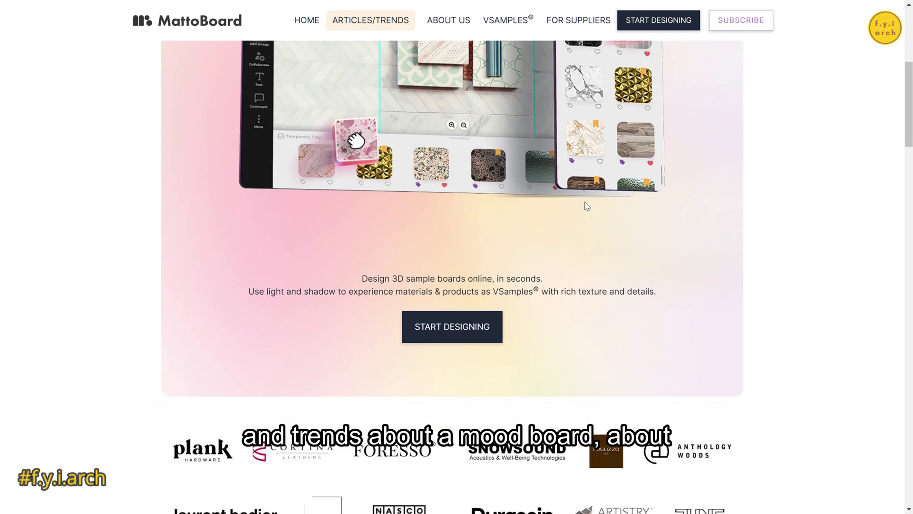
pyautogui.scroll(-8, 588, 206)
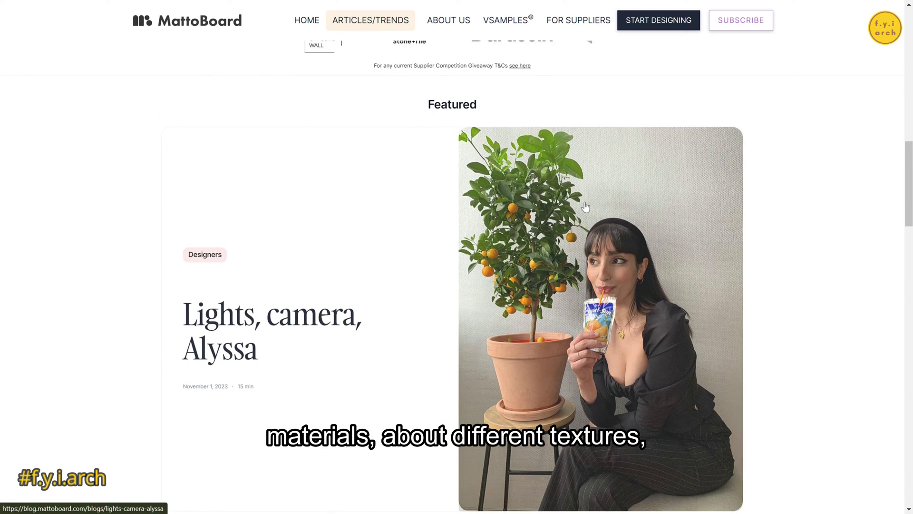
pyautogui.scroll(-3, 587, 208)
pyautogui.scroll(-15, 586, 207)
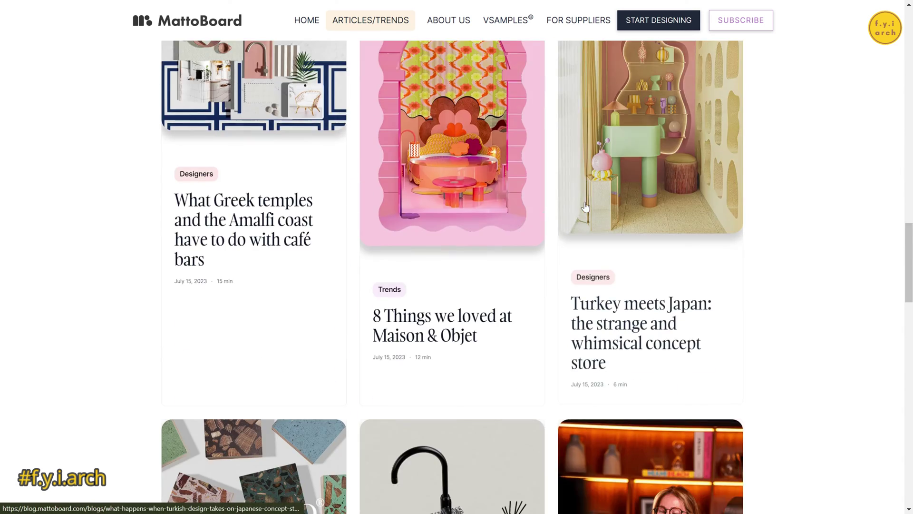
pyautogui.scroll(-6, 585, 205)
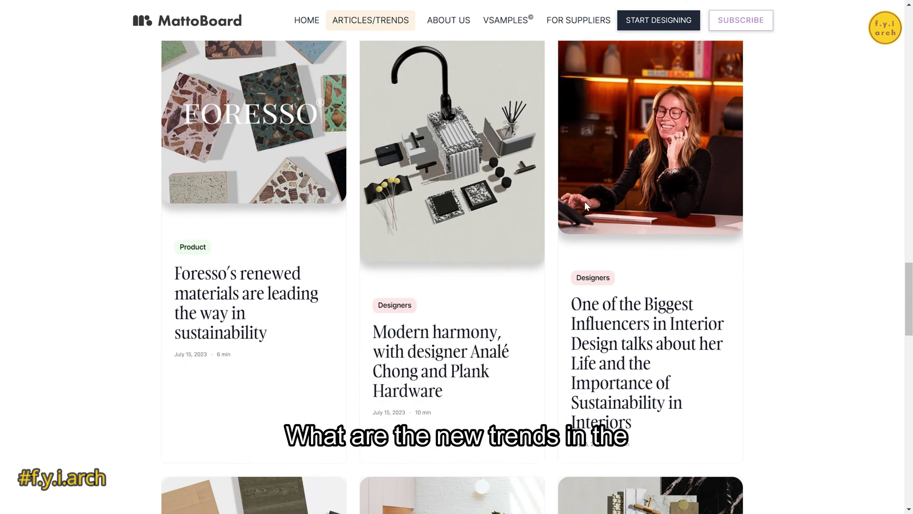
pyautogui.scroll(-12, 586, 205)
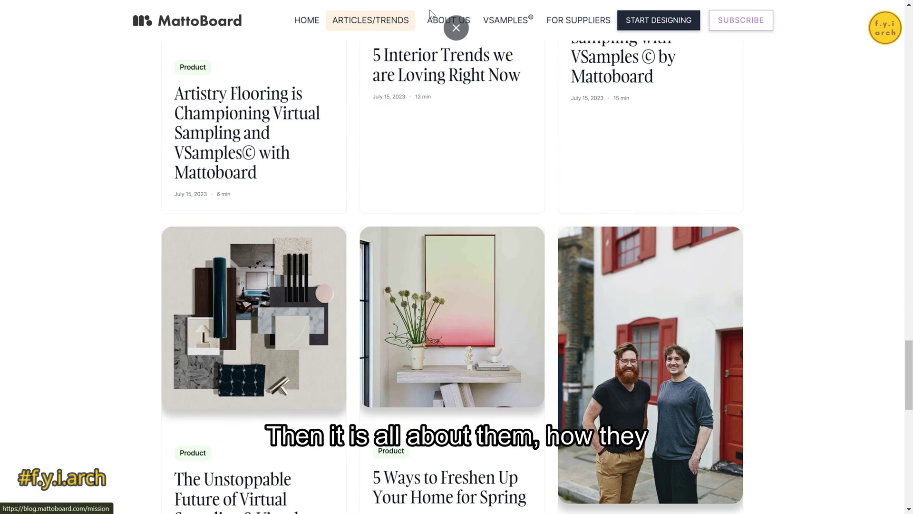
# - Open the About Us page and read the company's mission and principles
pyautogui.click(431, 14)
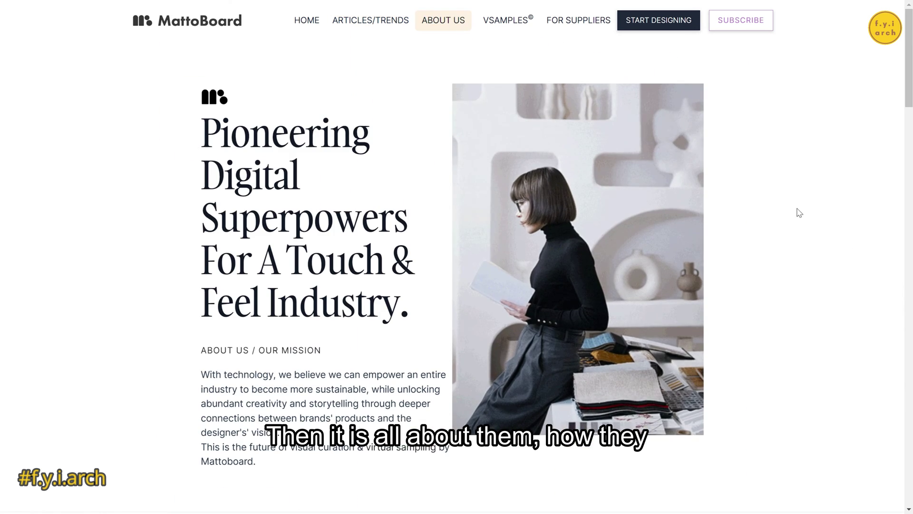
pyautogui.scroll(-3, 795, 208)
pyautogui.scroll(-18, 795, 208)
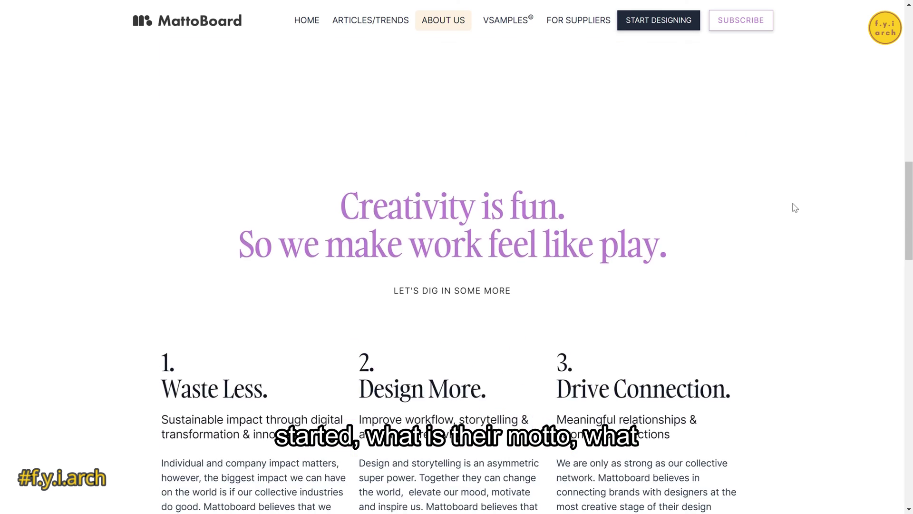
pyautogui.scroll(-10, 795, 208)
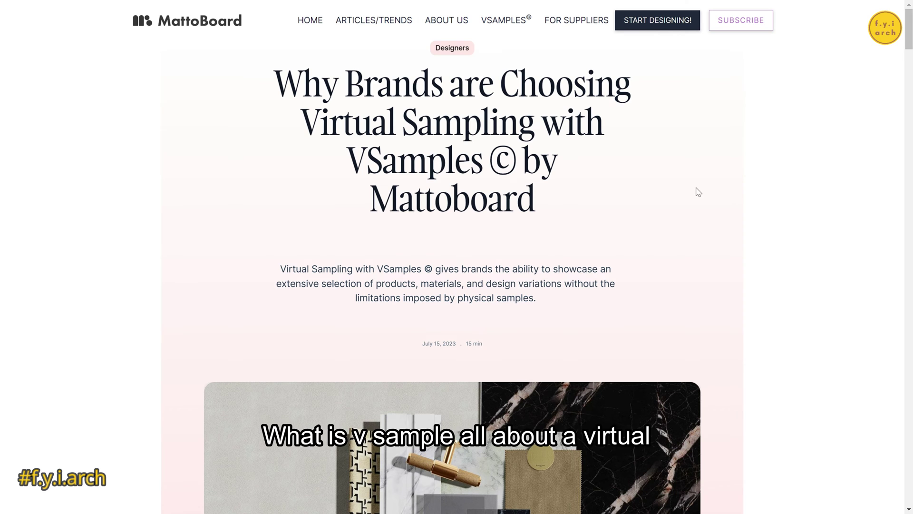
# - Read the VSamples article on why brands are choosing virtual sampling, including the section on reaching more designers
pyautogui.scroll(-10, 699, 192)
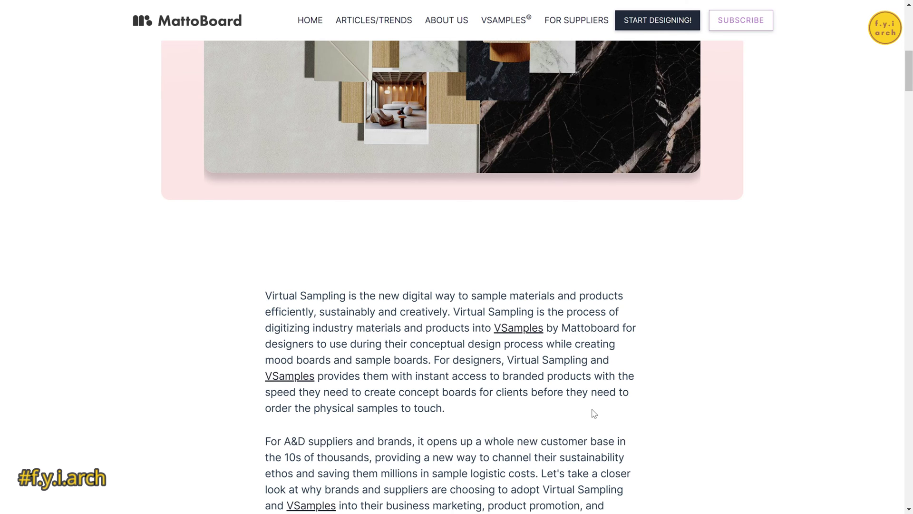
pyautogui.scroll(-5, 594, 414)
pyautogui.scroll(-1, 747, 360)
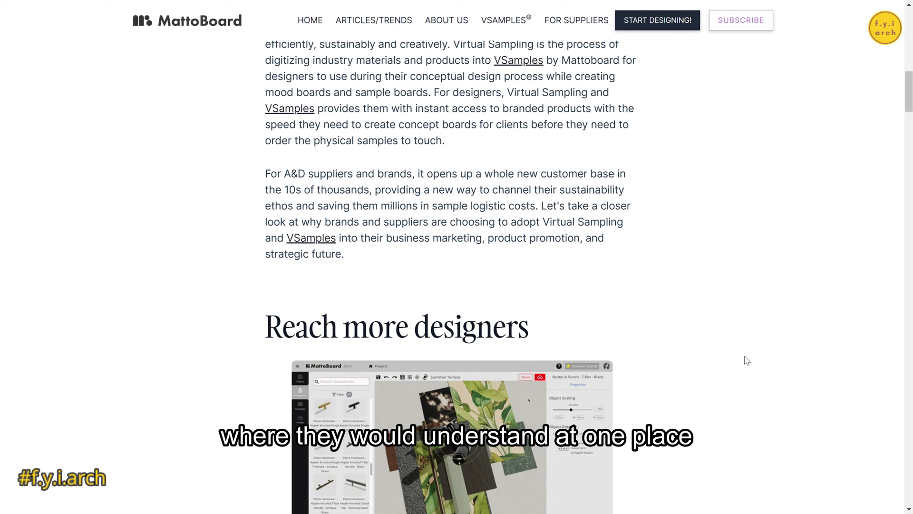
pyautogui.scroll(-4, 722, 358)
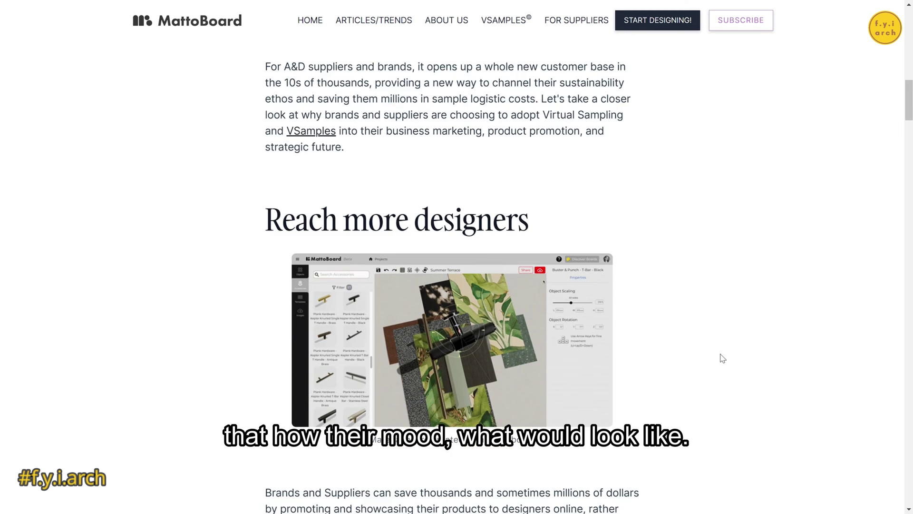
pyautogui.scroll(-2, 722, 327)
pyautogui.scroll(-8, 722, 327)
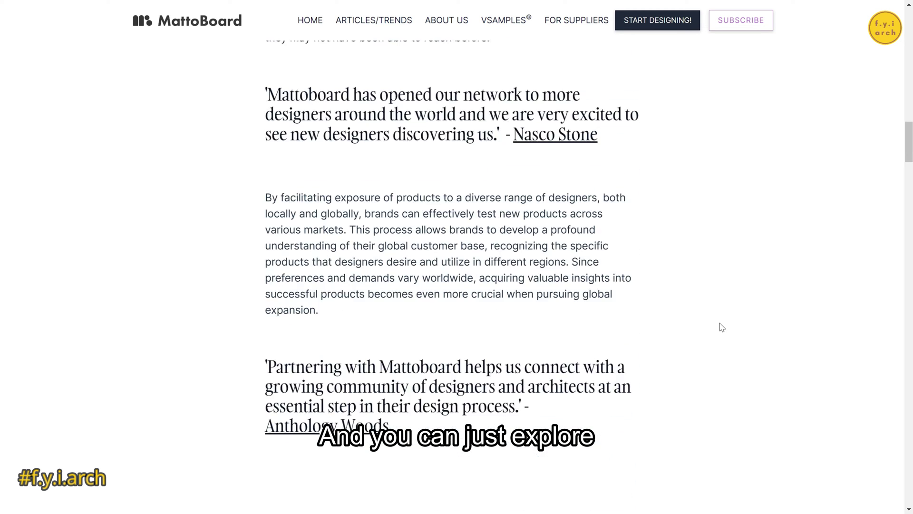
pyautogui.scroll(-8, 721, 325)
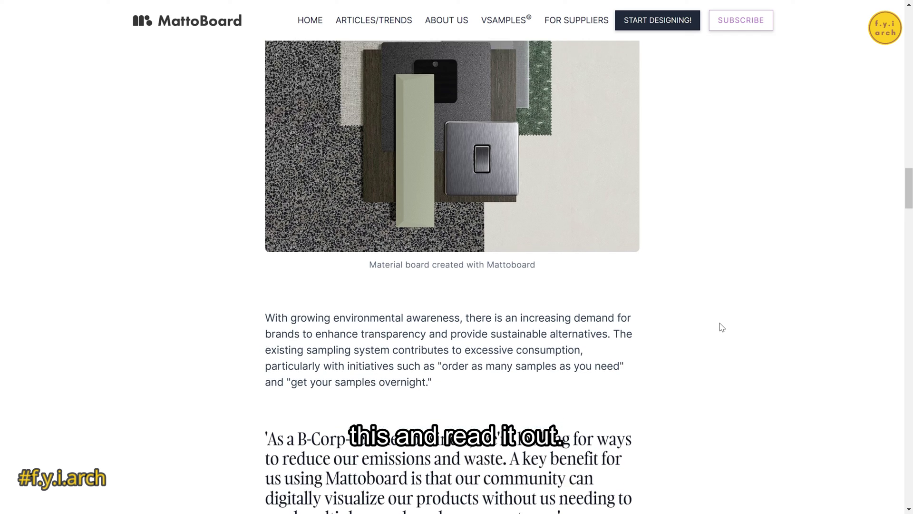
pyautogui.scroll(-2, 720, 327)
# - Open the suppliers page, look over its virtual sampling offer for brands, and return to the homepage
pyautogui.click(576, 15)
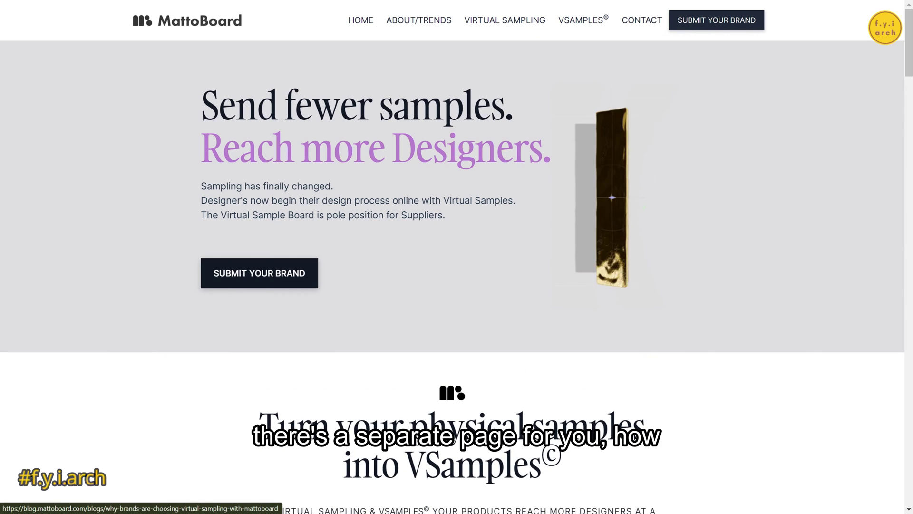
pyautogui.scroll(-7, 592, 195)
pyautogui.scroll(-5, 595, 197)
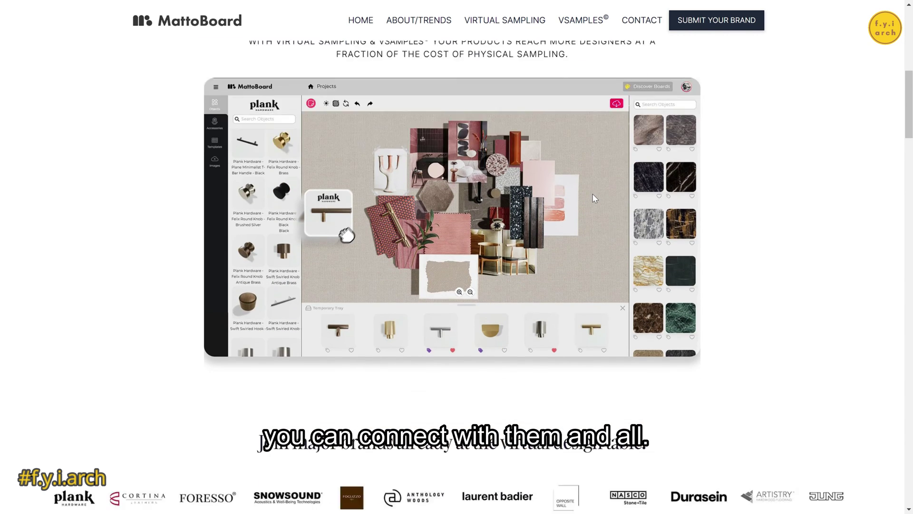
pyautogui.click(351, 25)
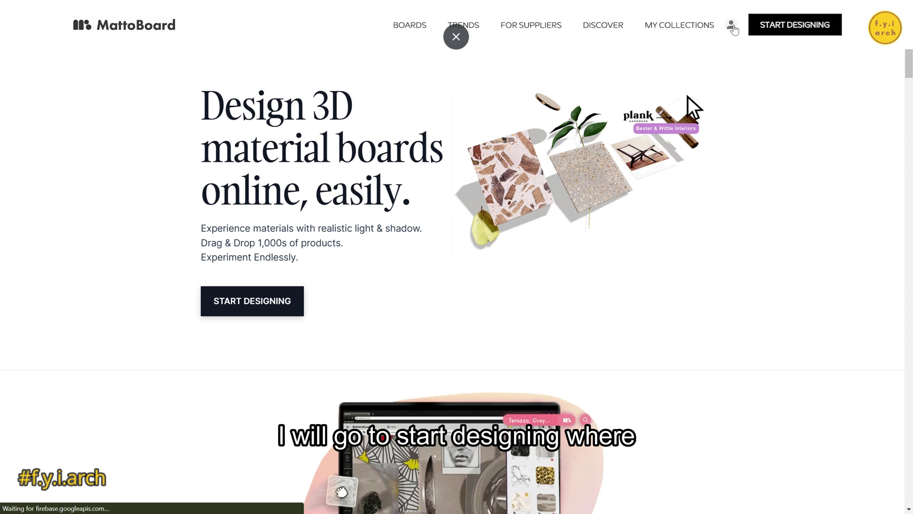
# - Switch from account creation to signing in and sign in with the Google account
pyautogui.click(776, 30)
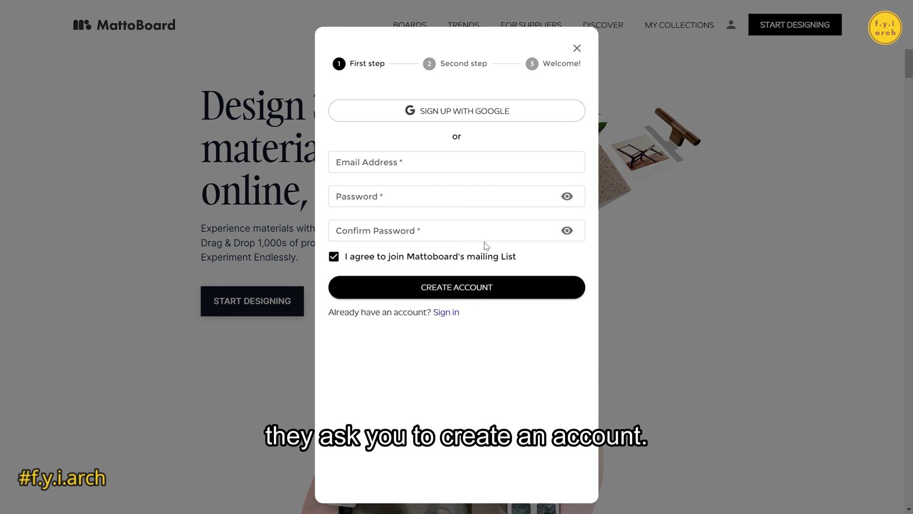
pyautogui.click(361, 130)
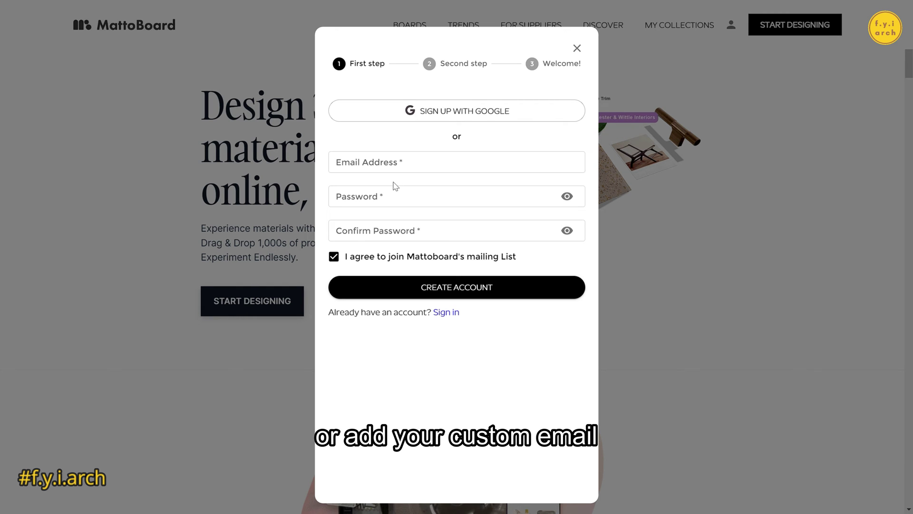
pyautogui.click(446, 313)
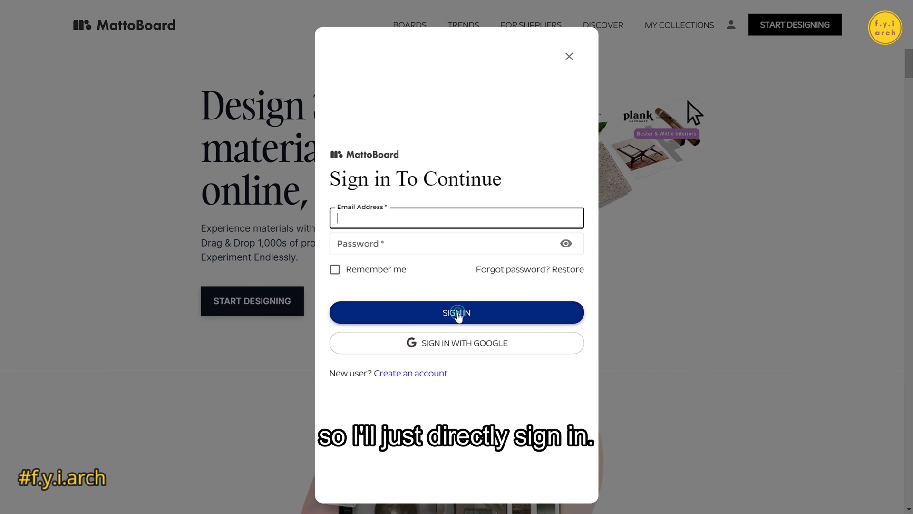
pyautogui.click(471, 353)
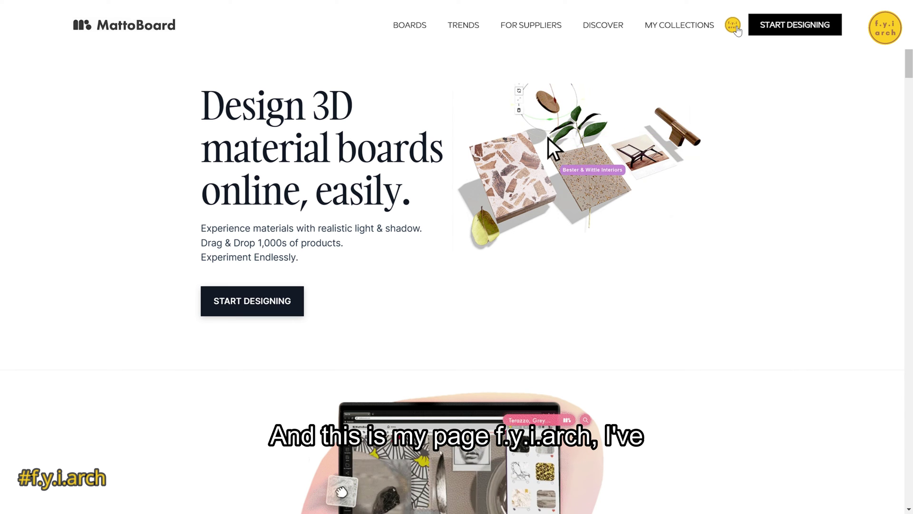
# - Start a new design board and look over the floor material's properties before returning to its material library
pyautogui.click(813, 27)
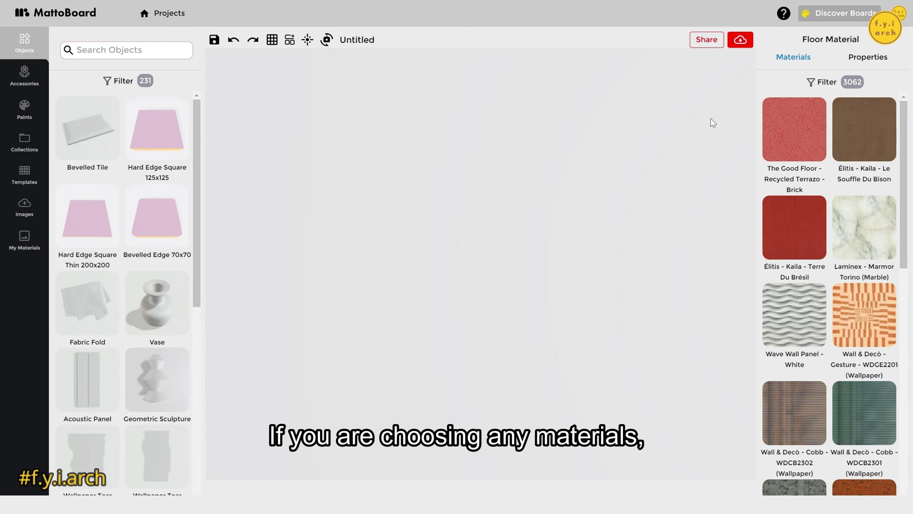
pyautogui.click(882, 62)
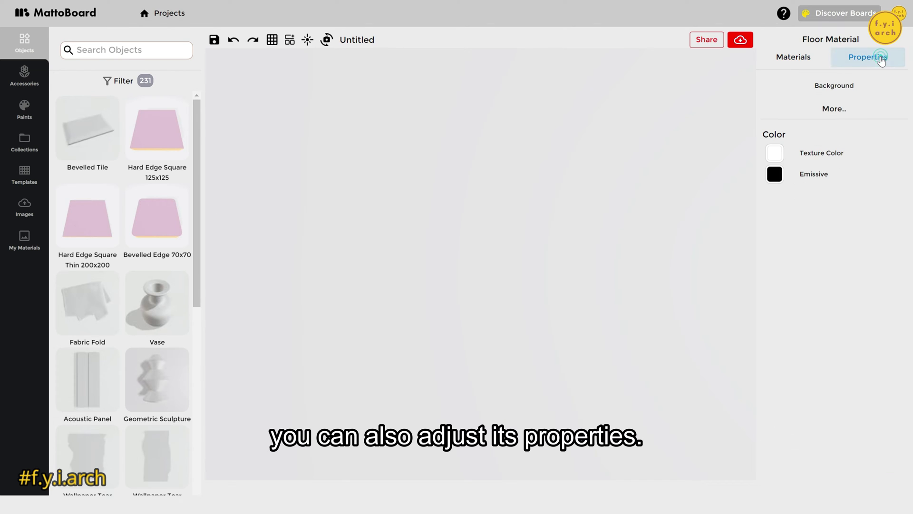
pyautogui.click(803, 64)
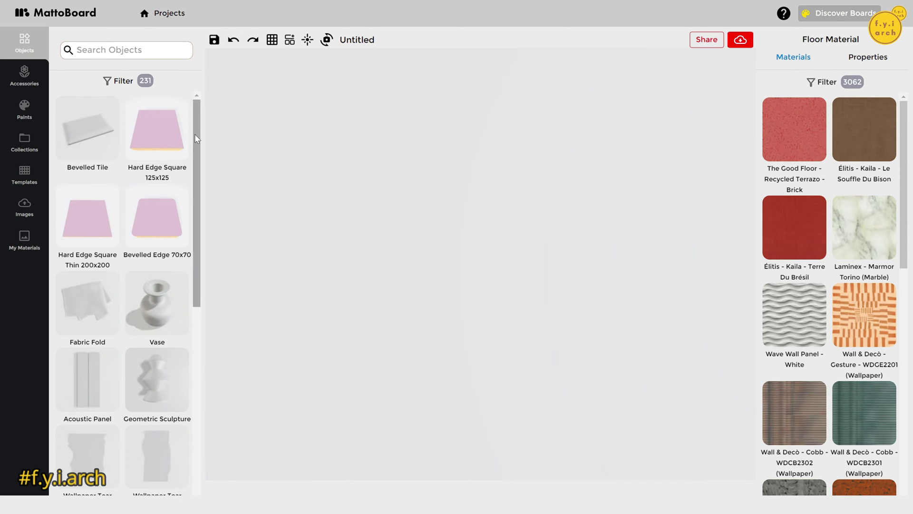
# - Place a Bevelled Tile on the empty board, reposition it and raise it above the floor
pyautogui.moveTo(90, 142); pyautogui.dragTo(495, 217)
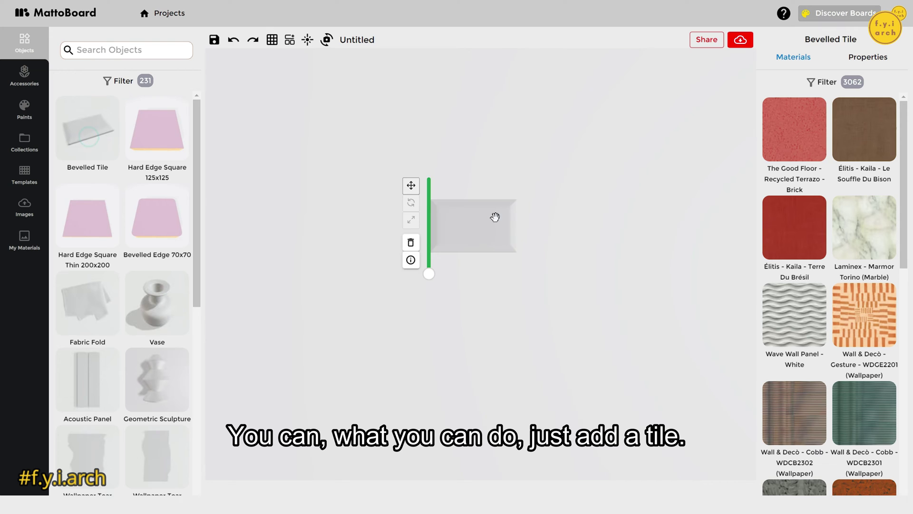
pyautogui.scroll(5, 491, 250)
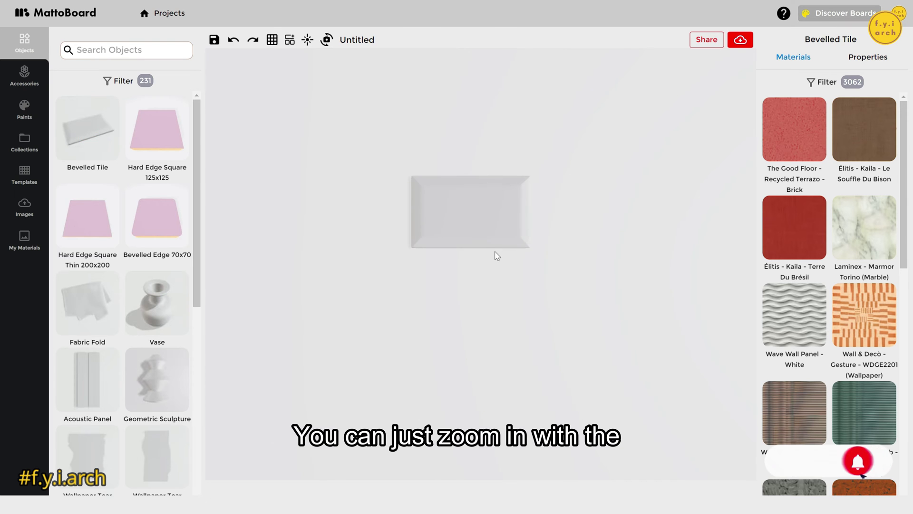
pyautogui.moveTo(499, 244); pyautogui.dragTo(502, 116)
pyautogui.click(505, 182)
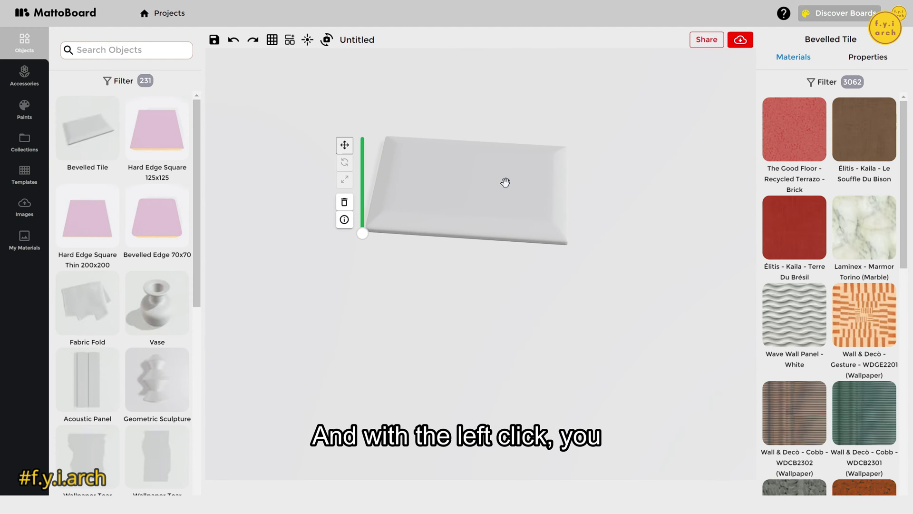
pyautogui.moveTo(506, 183); pyautogui.dragTo(531, 233)
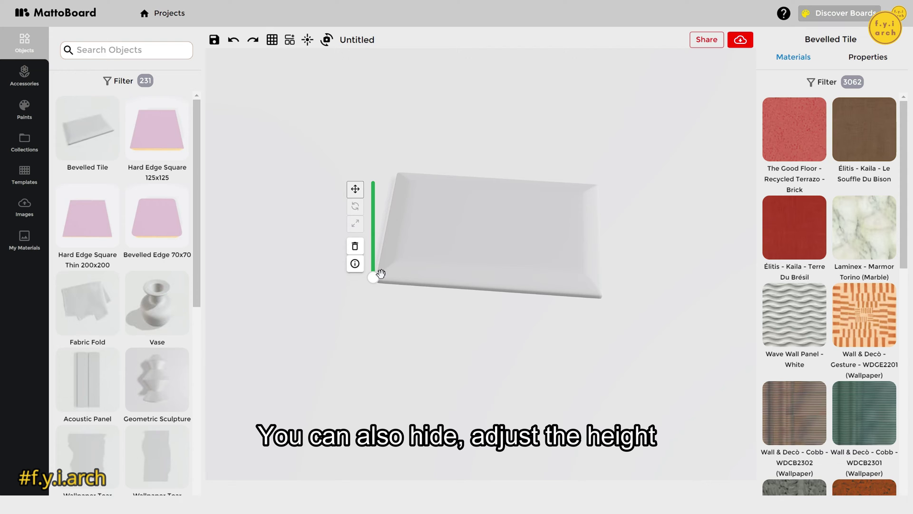
pyautogui.moveTo(375, 283); pyautogui.dragTo(376, 255)
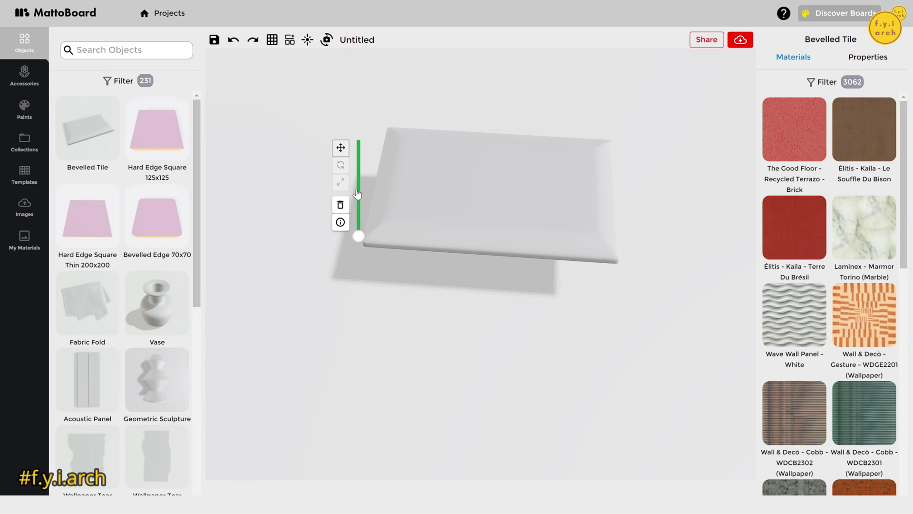
# - Rotate the Bevelled Tile around several axes to about X 11°, Y -33° and Z 17°
pyautogui.click(341, 167)
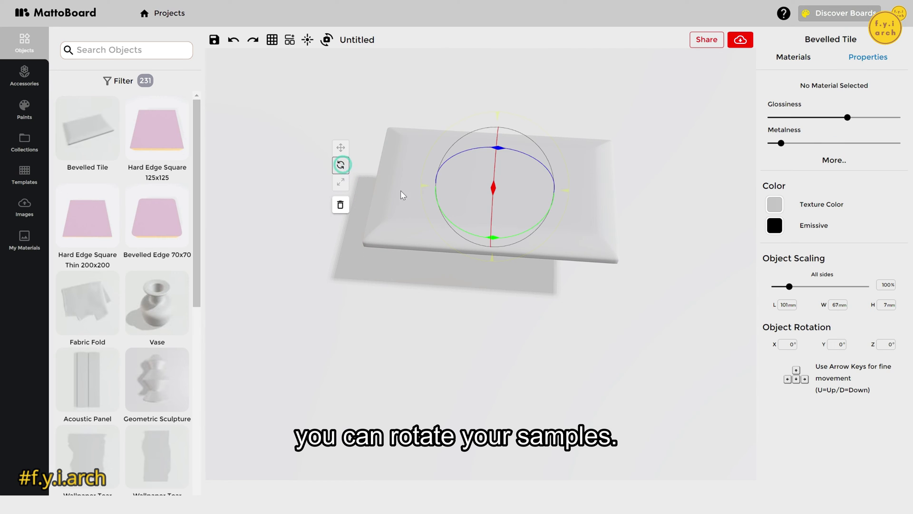
pyautogui.moveTo(447, 200); pyautogui.dragTo(522, 187)
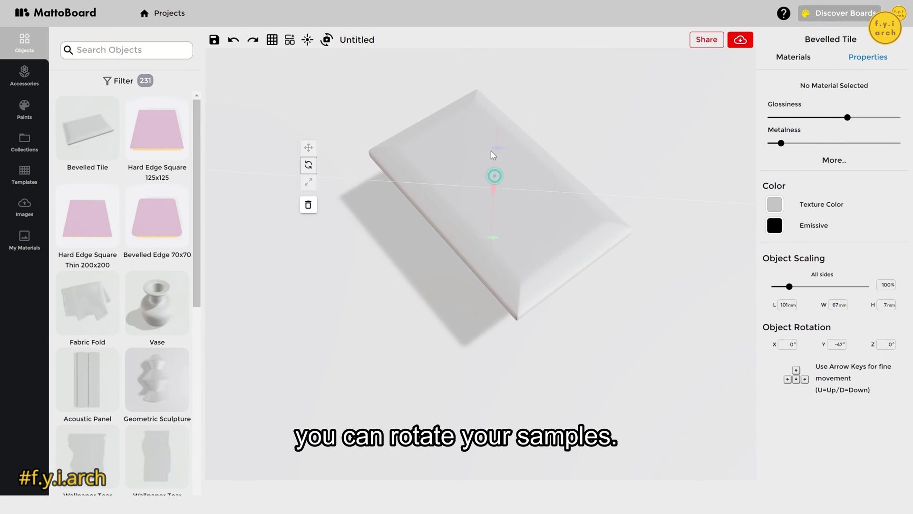
pyautogui.moveTo(492, 149); pyautogui.dragTo(547, 178)
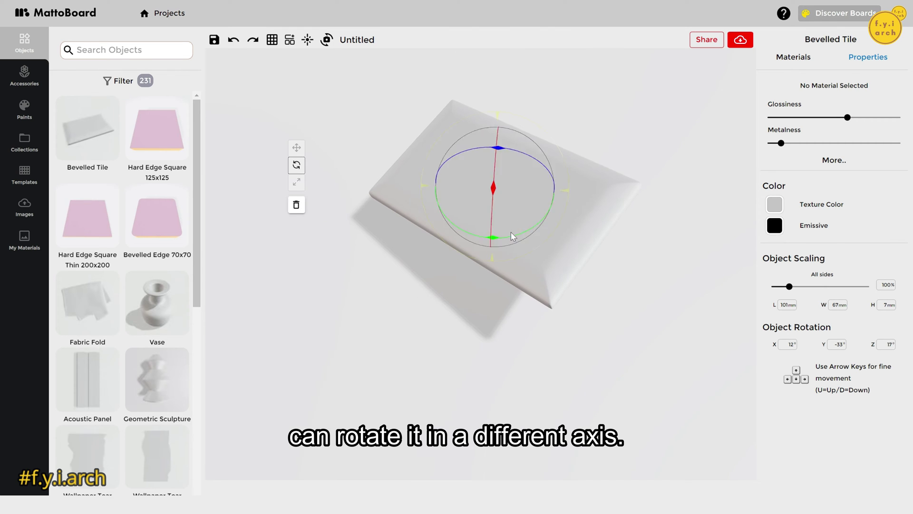
pyautogui.moveTo(487, 238); pyautogui.dragTo(542, 243)
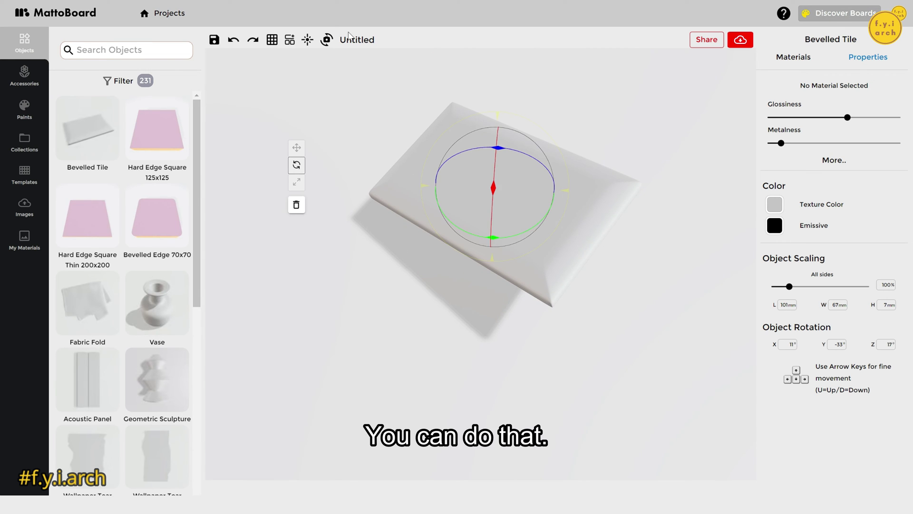
# - Delete the rotated tile and place a fresh Bevelled Tile near the middle of the board
pyautogui.click(326, 39)
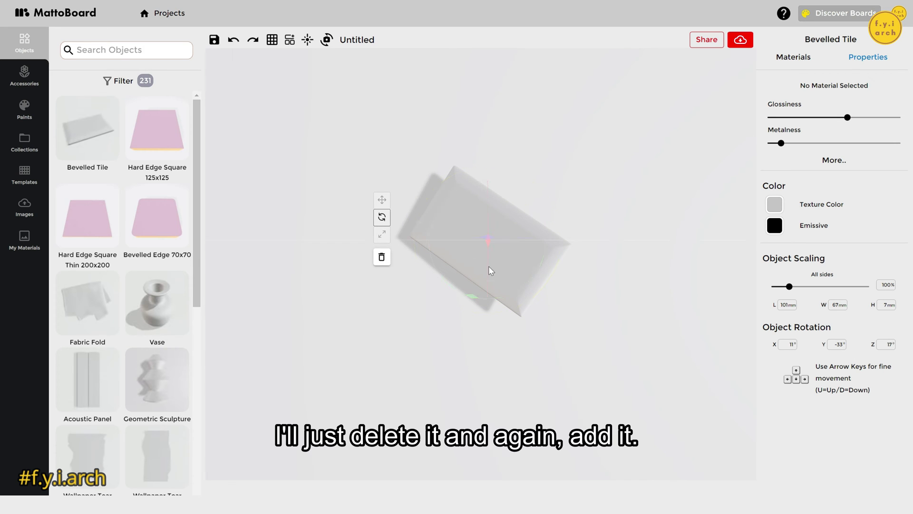
pyautogui.press('Delete')
pyautogui.moveTo(115, 150); pyautogui.dragTo(422, 261)
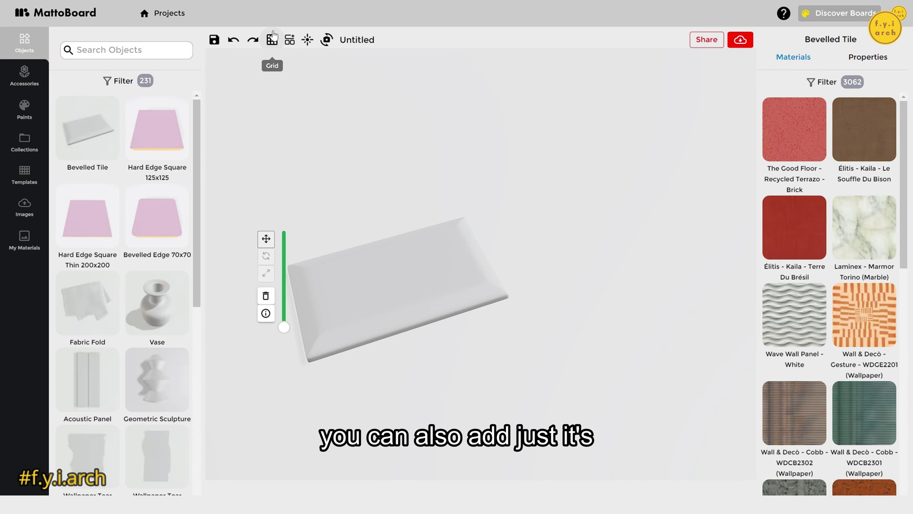
pyautogui.moveTo(394, 252); pyautogui.dragTo(478, 274)
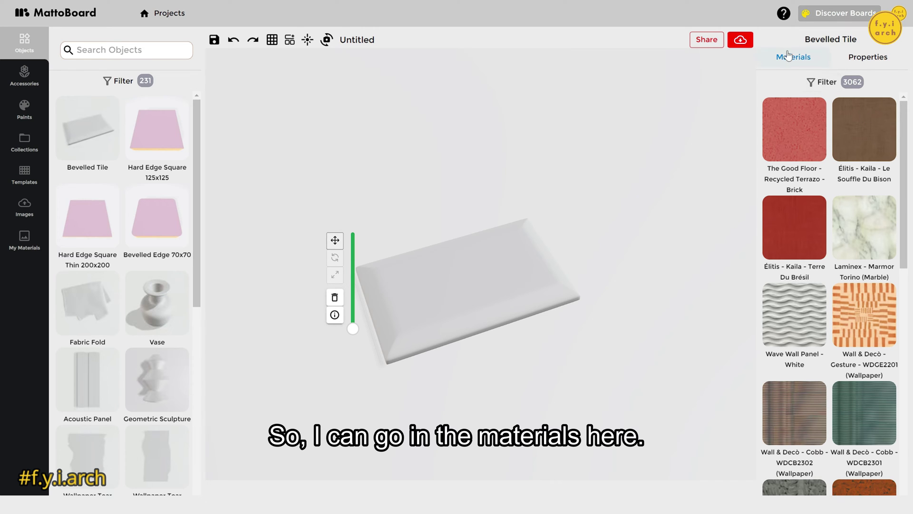
# - Filter the materials for the Bevelled Tile by the Tile category
pyautogui.click(825, 83)
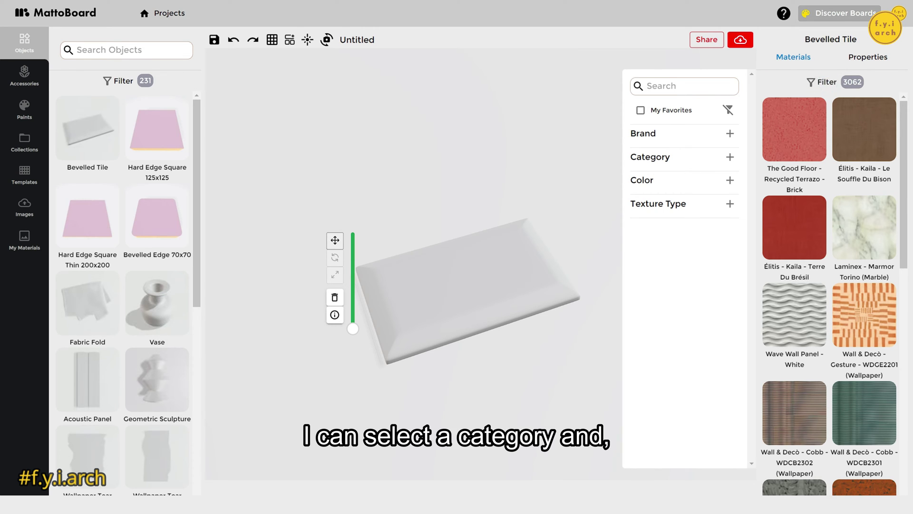
pyautogui.click(731, 158)
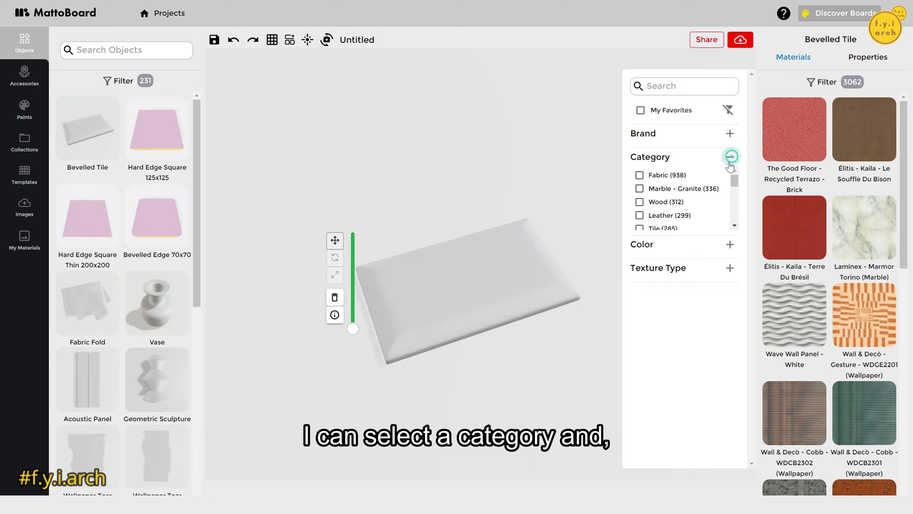
pyautogui.moveTo(736, 181); pyautogui.dragTo(737, 188)
pyautogui.click(640, 196)
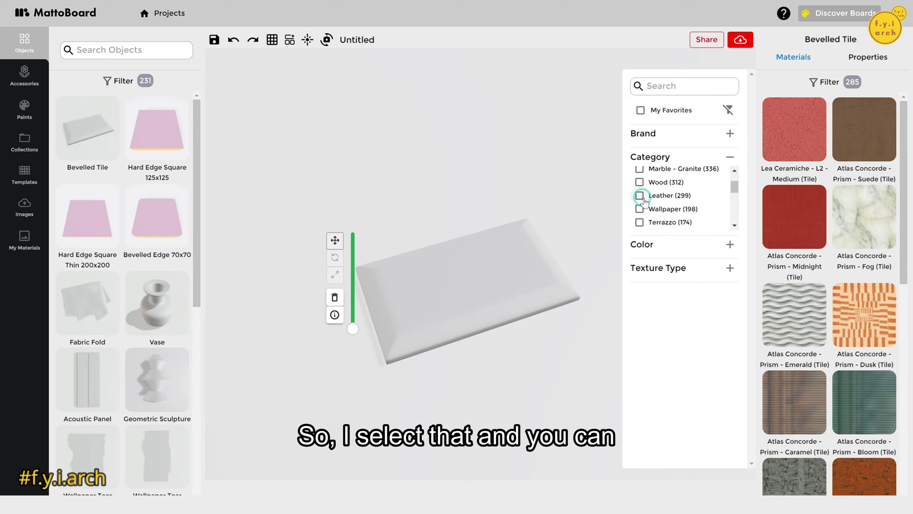
# - Apply the San Lorenzo - Flower - Black (Tile) material to the Bevelled Tile and inspect its pattern up close
pyautogui.scroll(-3, 871, 142)
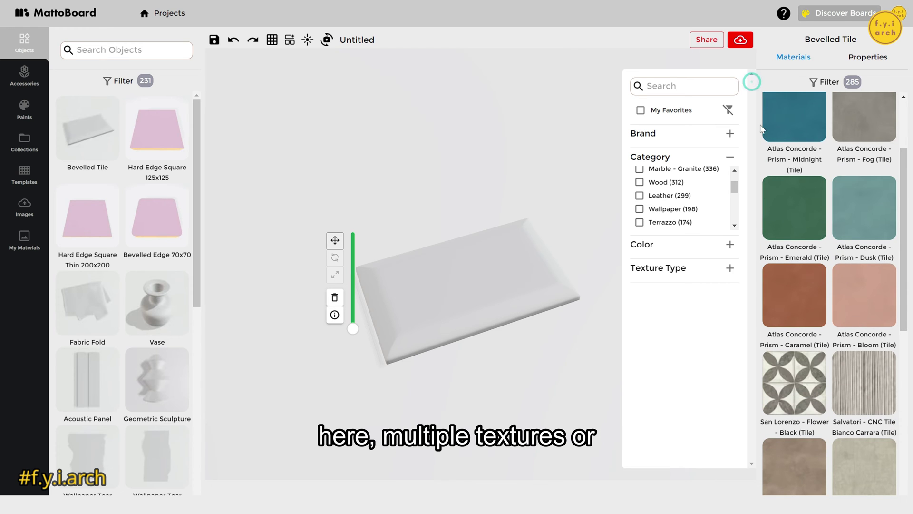
pyautogui.scroll(-4, 768, 167)
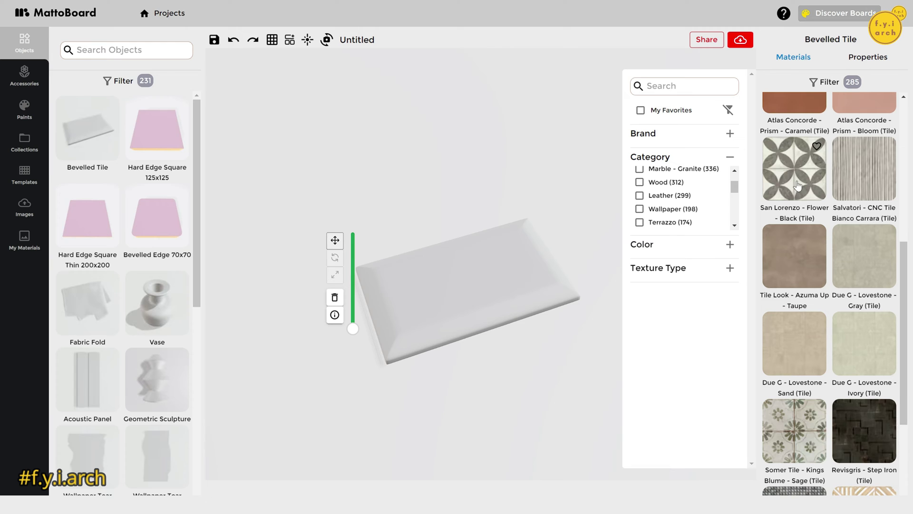
pyautogui.scroll(-3, 837, 307)
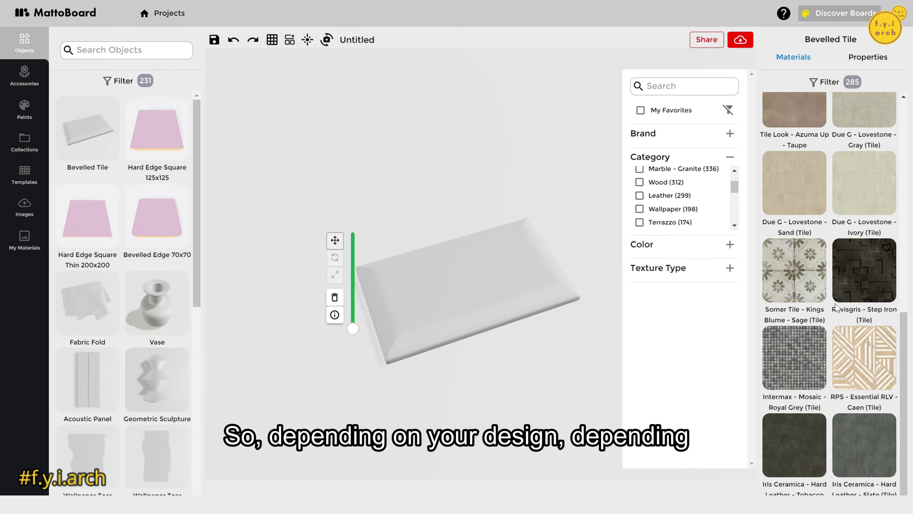
pyautogui.scroll(-1, 836, 306)
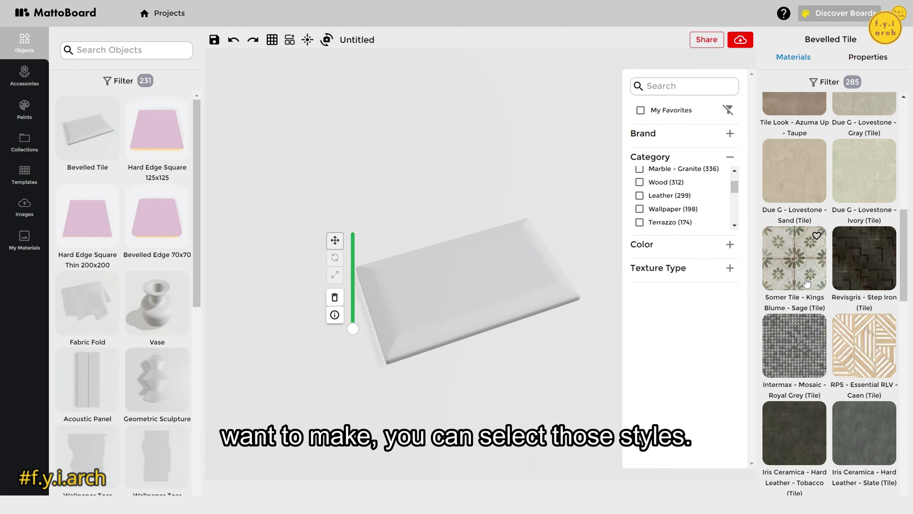
pyautogui.scroll(3, 807, 282)
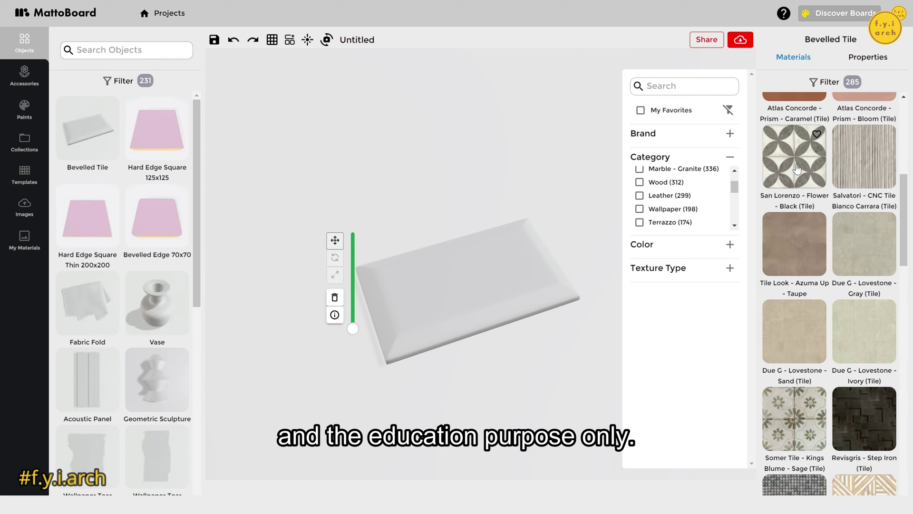
pyautogui.click(498, 196)
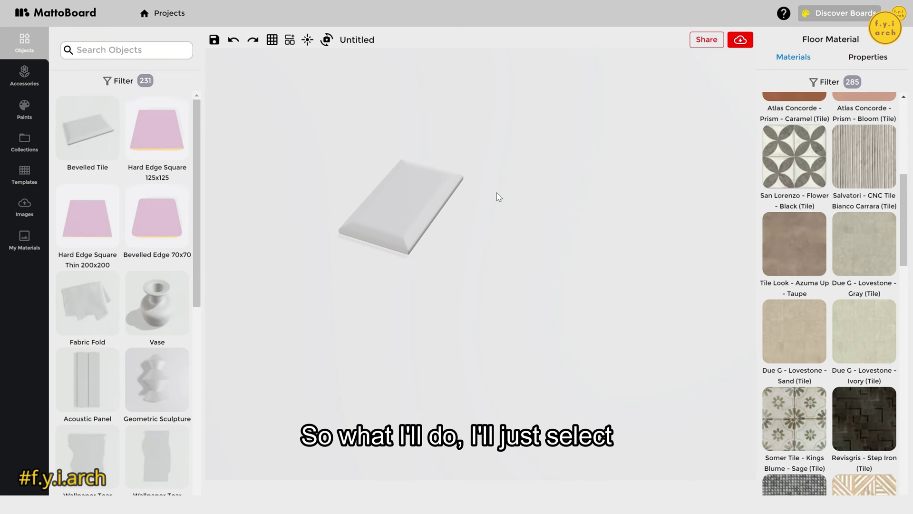
pyautogui.click(415, 192)
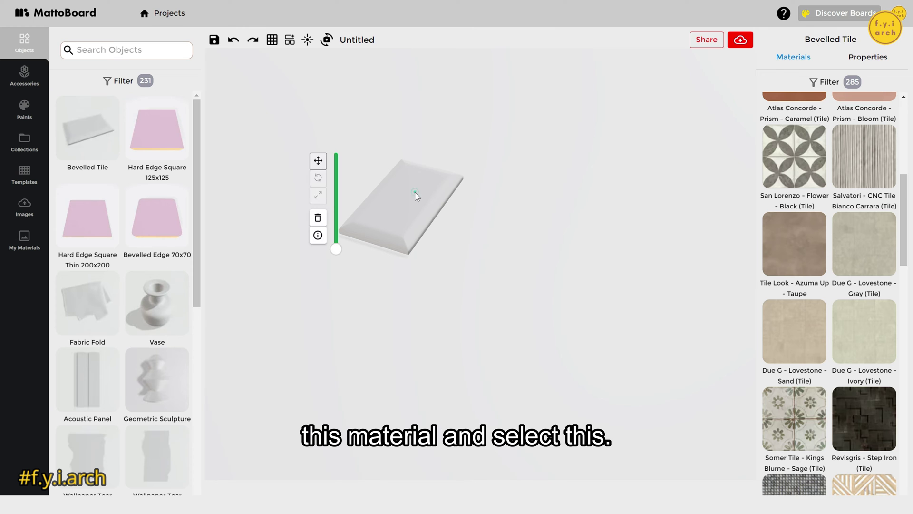
pyautogui.click(782, 148)
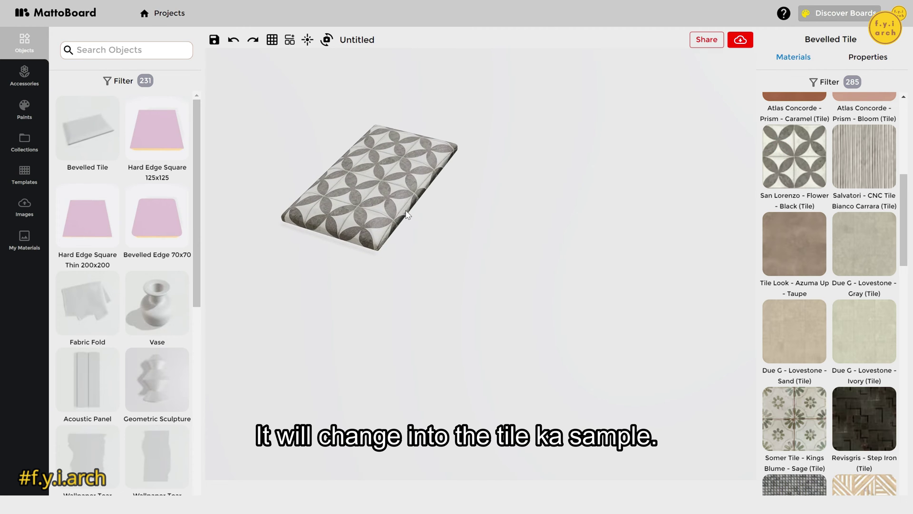
pyautogui.scroll(5, 371, 198)
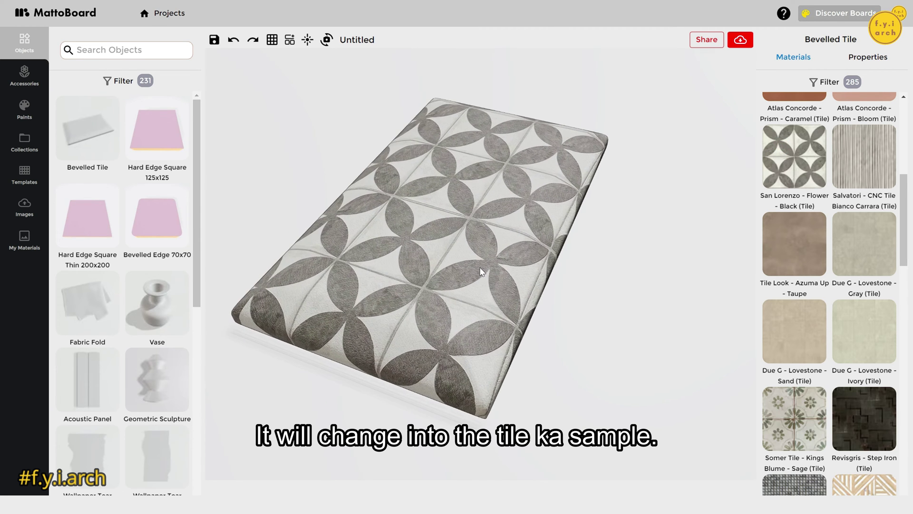
pyautogui.click(480, 267)
pyautogui.scroll(-5, 480, 267)
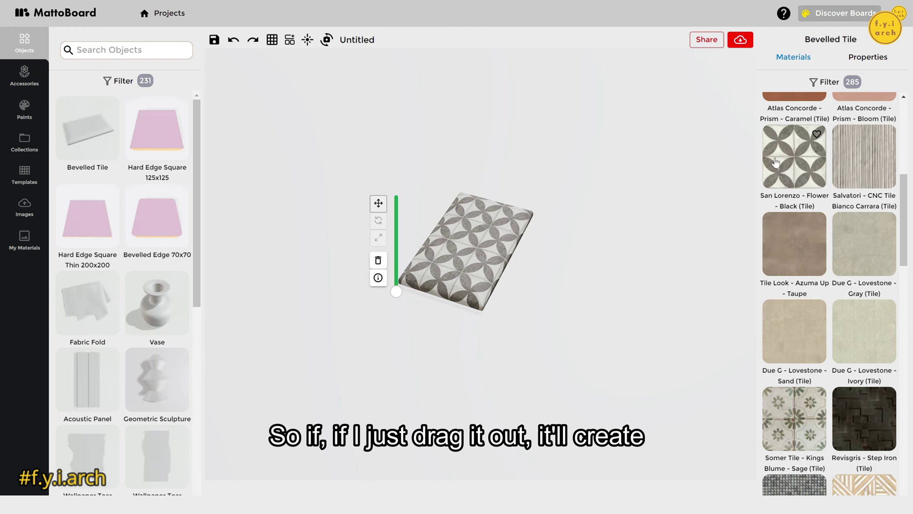
# - Add a separate San Lorenzo - Flower - Black (Tile) sample block to the board and move it away from the bevelled tile
pyautogui.moveTo(791, 158); pyautogui.dragTo(638, 253)
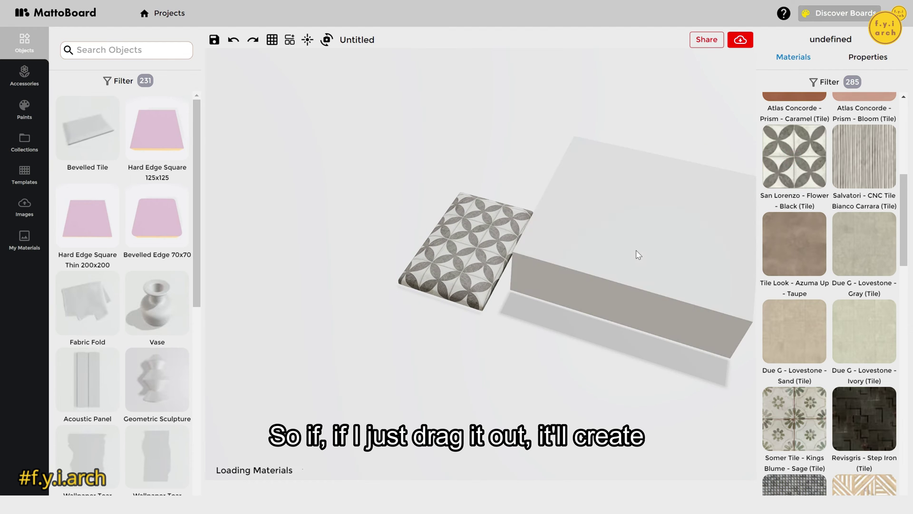
pyautogui.scroll(5, 623, 196)
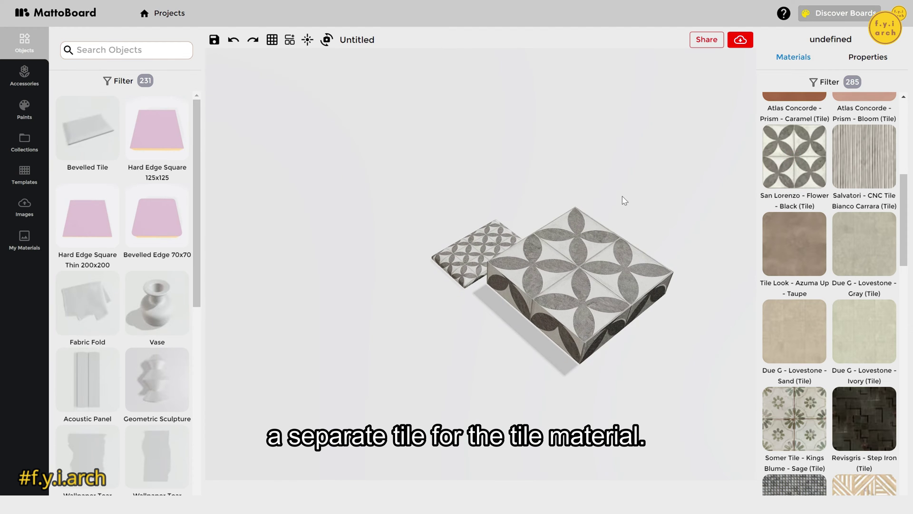
pyautogui.moveTo(602, 286); pyautogui.dragTo(638, 212)
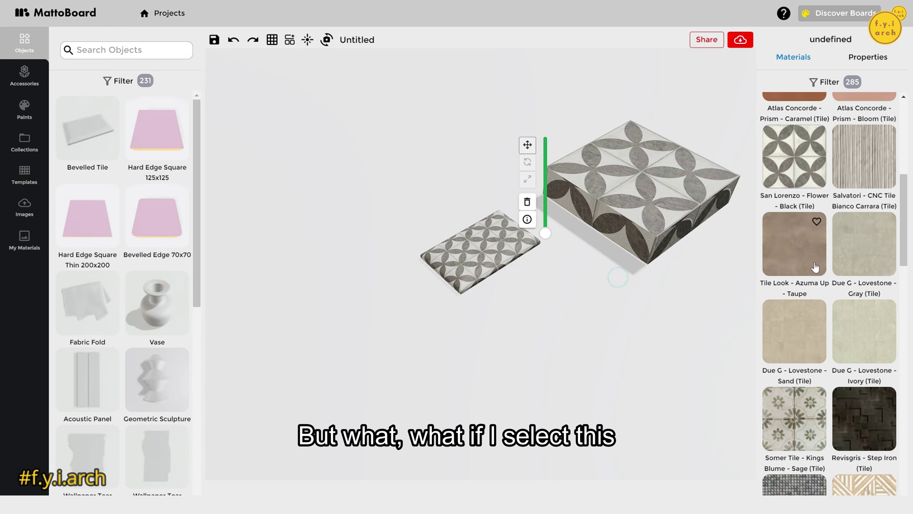
# - Apply Tile Look - Azuma Up - Taupe to the San Lorenzo sample block and add a separate Somer Tile - Kings Blume - Sage (Tile) block
pyautogui.click(609, 182)
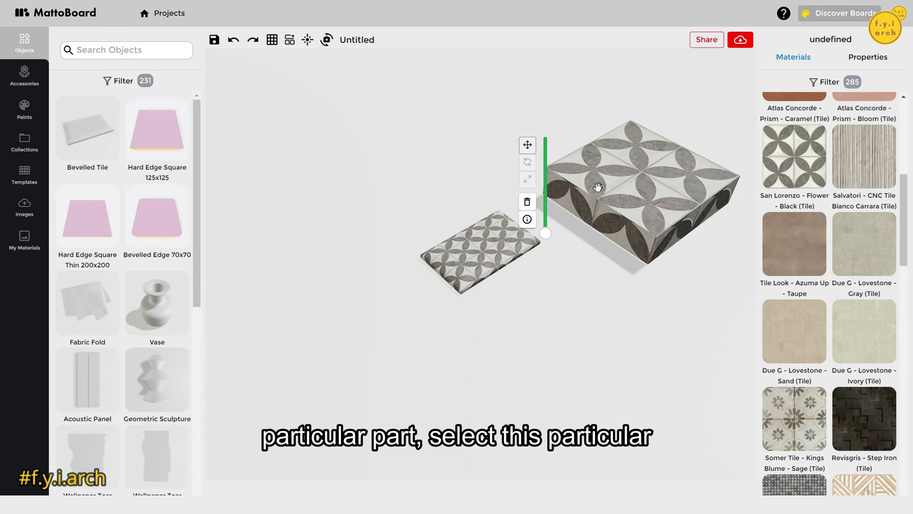
pyautogui.click(806, 259)
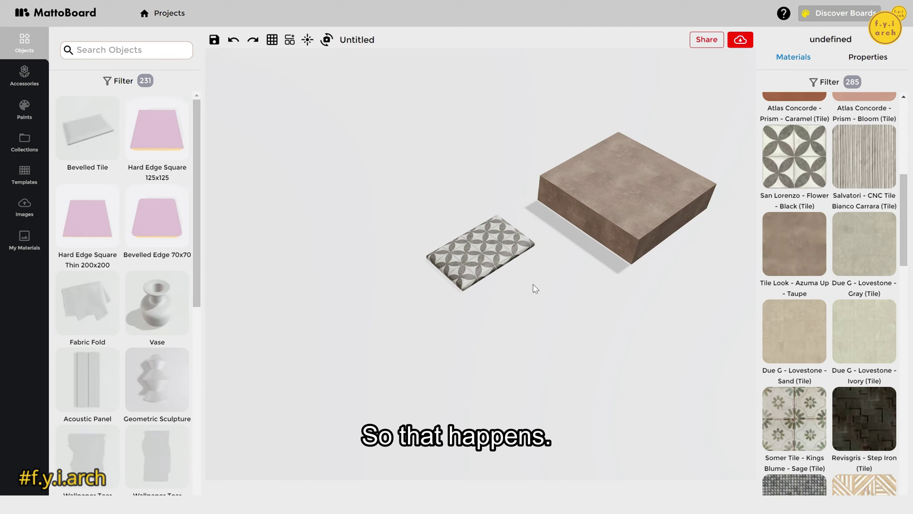
pyautogui.click(489, 268)
pyautogui.scroll(-3, 812, 257)
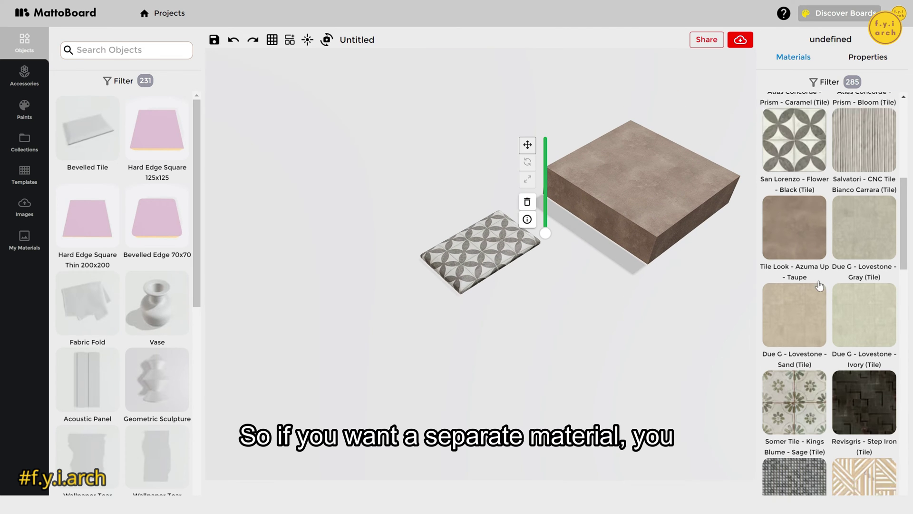
pyautogui.moveTo(799, 261); pyautogui.dragTo(402, 173)
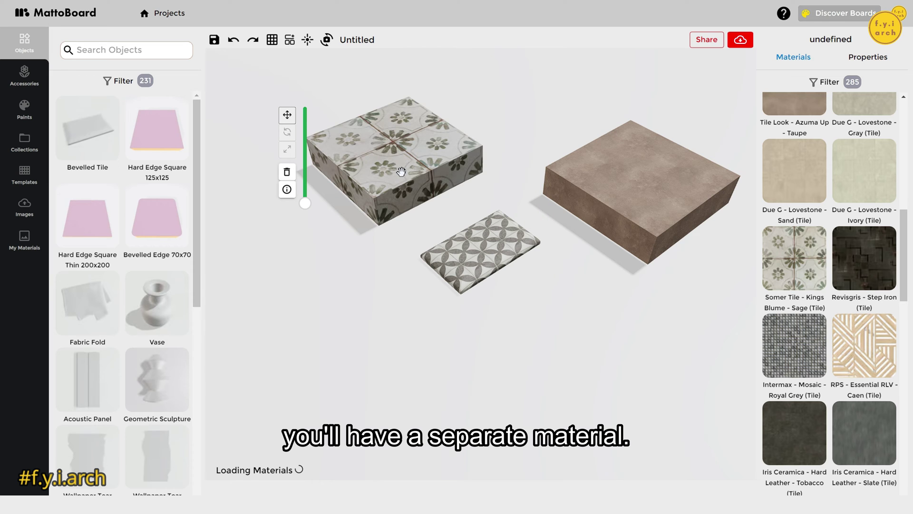
# - Apply the Intermax - Mosaic - Royal Grey (Tile) material to the Bevelled Tile and inspect its surface up close
pyautogui.click(487, 251)
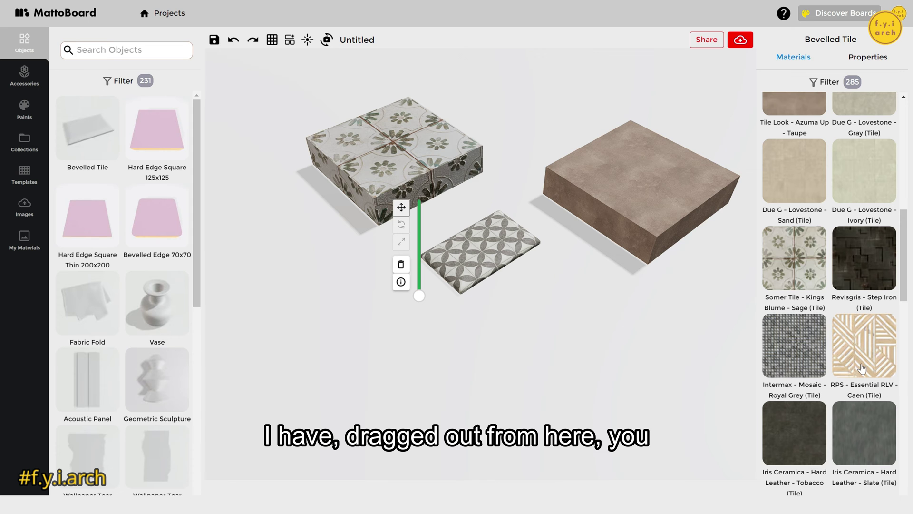
pyautogui.click(792, 346)
pyautogui.scroll(3, 457, 252)
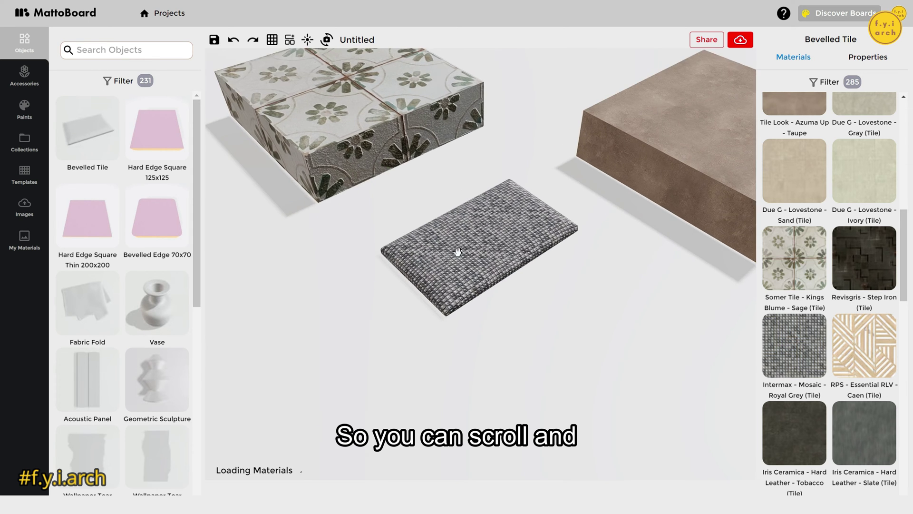
pyautogui.scroll(10, 457, 252)
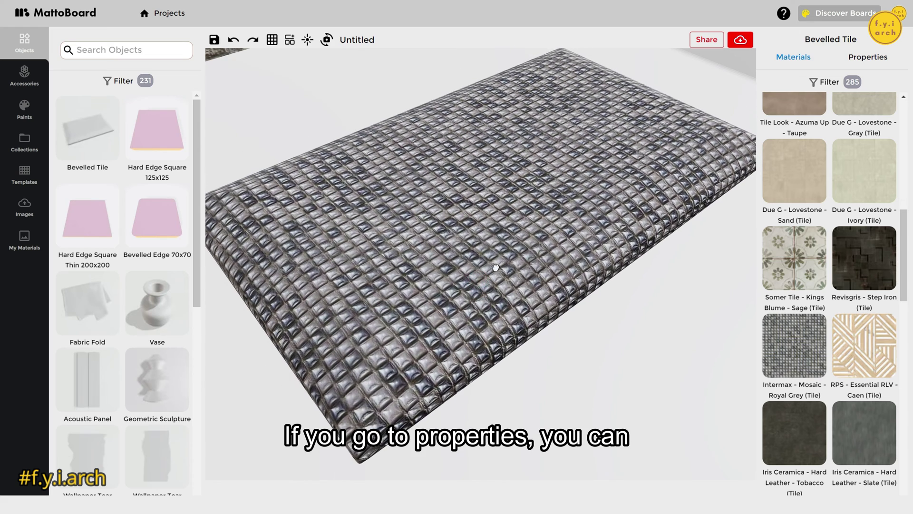
# - Raise the Bevelled Tile's normal map texture strength to nearly the maximum and lower the material's repeat
pyautogui.click(495, 267)
pyautogui.click(877, 58)
pyautogui.moveTo(846, 206); pyautogui.dragTo(884, 208)
pyautogui.moveTo(842, 229); pyautogui.dragTo(813, 230)
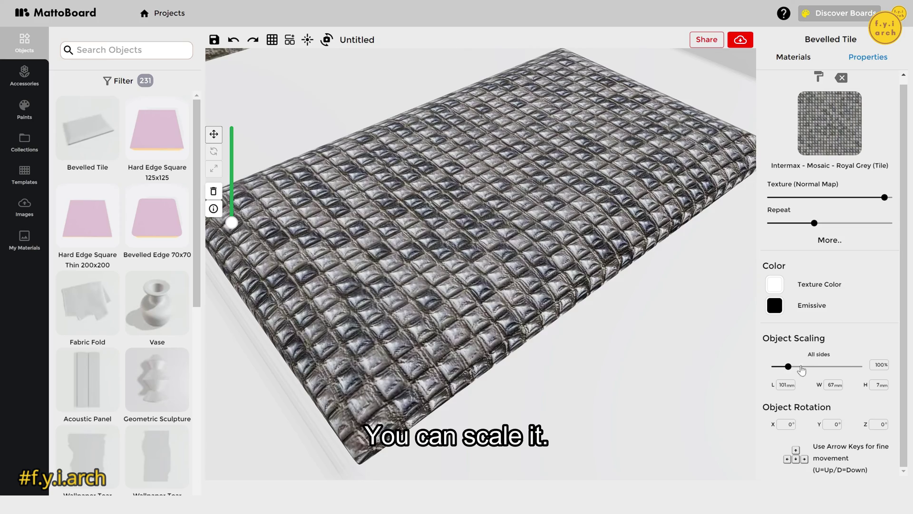
# - Scale the Bevelled Tile to 128% on all sides, shift it slightly on the board and look at its rotation handles
pyautogui.moveTo(788, 373)
pyautogui.mouseDown()
pyautogui.moveTo(804, 370)
pyautogui.moveTo(793, 367)
pyautogui.mouseUp()
pyautogui.click(786, 425)
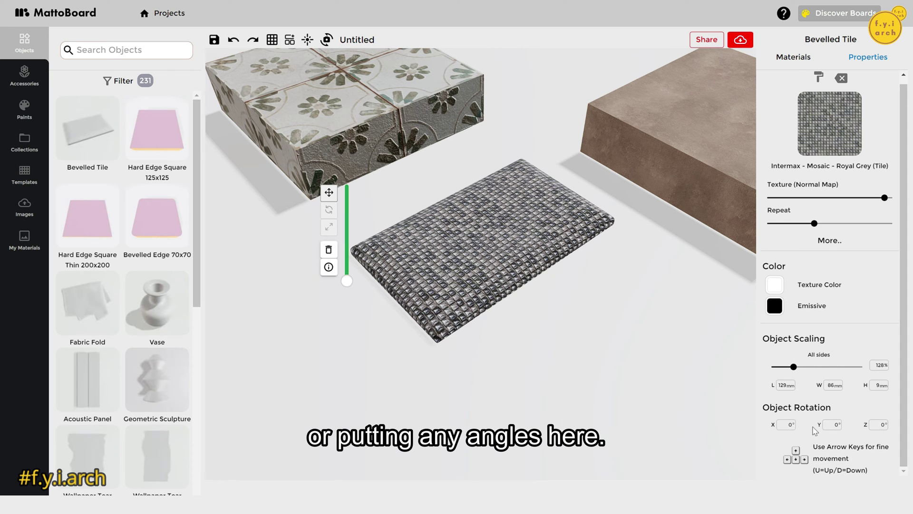
pyautogui.moveTo(417, 261); pyautogui.dragTo(430, 257)
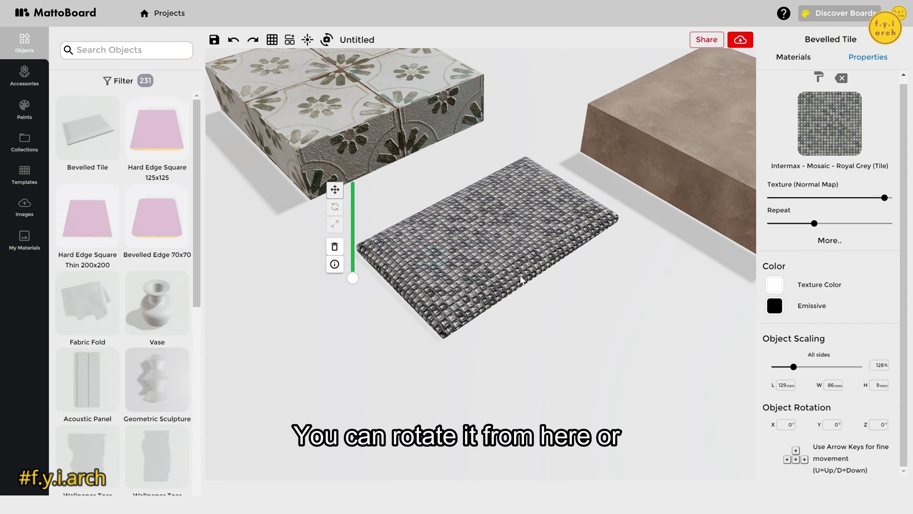
pyautogui.click(335, 206)
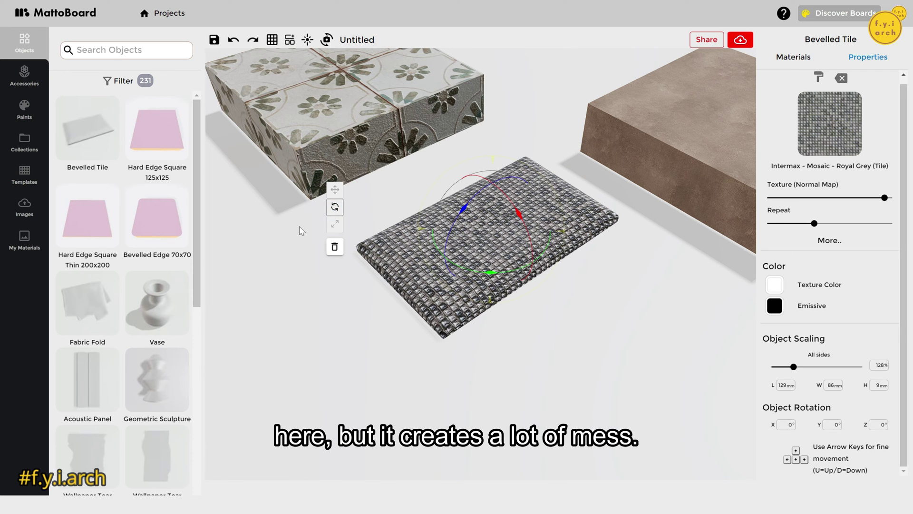
pyautogui.click(336, 191)
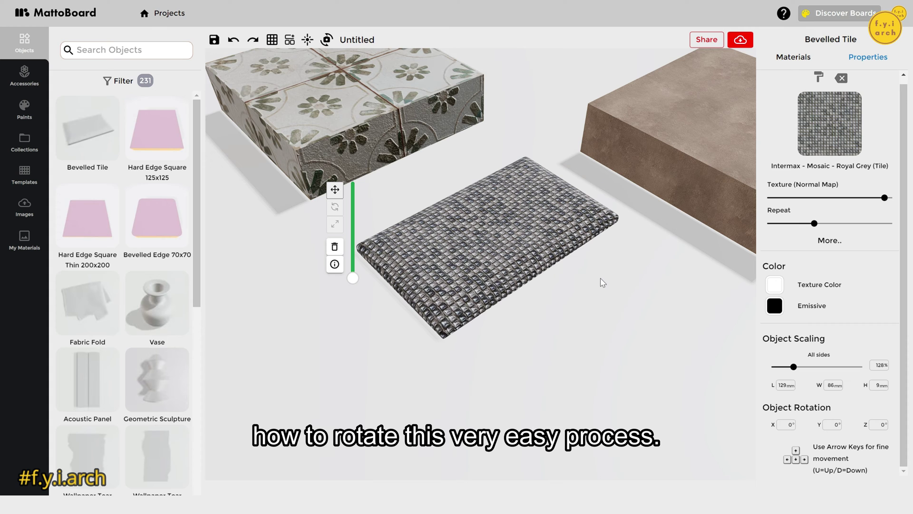
# - Add a Fabric Fold and an Acoustic Panel to the board beside the mosaic-covered tile
pyautogui.scroll(-3, 425, 242)
pyautogui.moveTo(425, 242); pyautogui.dragTo(496, 334)
pyautogui.scroll(3, 549, 310)
pyautogui.click(549, 309)
pyautogui.scroll(-3, 116, 200)
pyautogui.scroll(2, 95, 238)
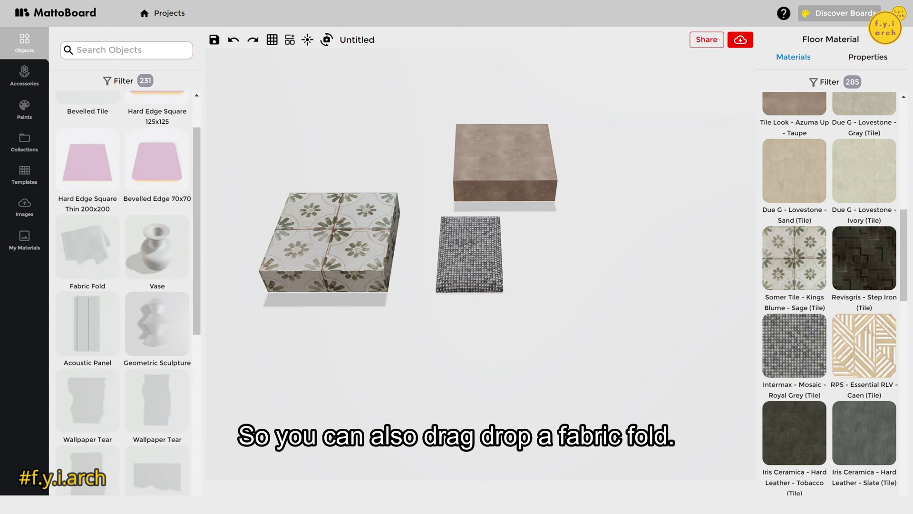
pyautogui.moveTo(79, 262); pyautogui.dragTo(551, 256)
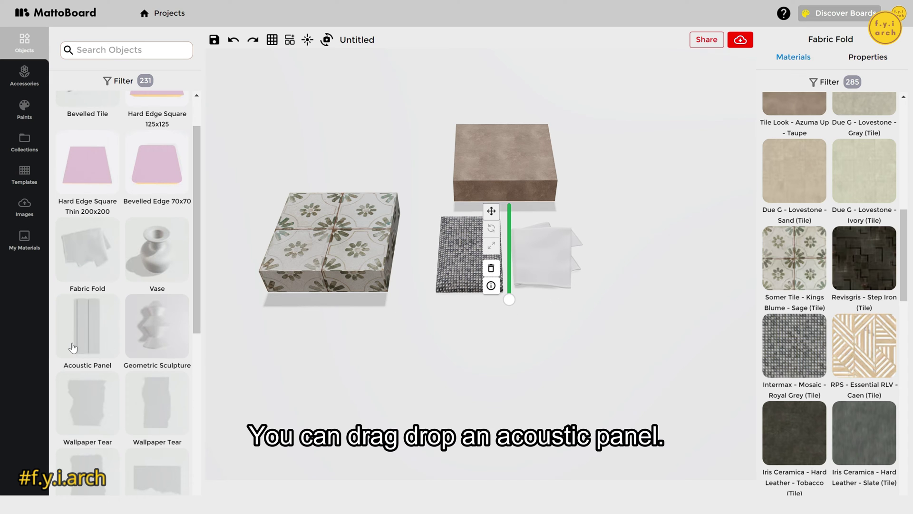
pyautogui.moveTo(72, 348); pyautogui.dragTo(609, 279)
# - Add a Group of Tiles and a Ridged Panel side by side in front of the existing samples
pyautogui.scroll(-4, 122, 369)
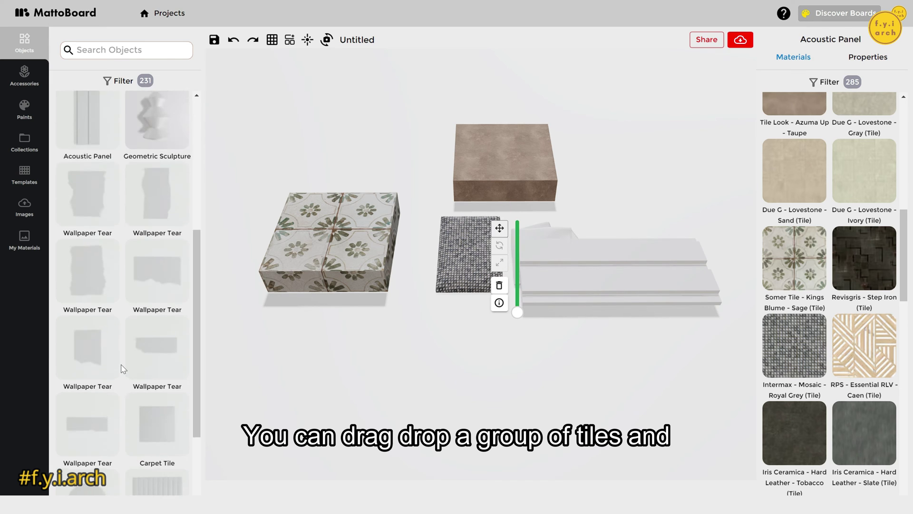
pyautogui.scroll(-2, 123, 369)
pyautogui.moveTo(142, 383); pyautogui.dragTo(396, 356)
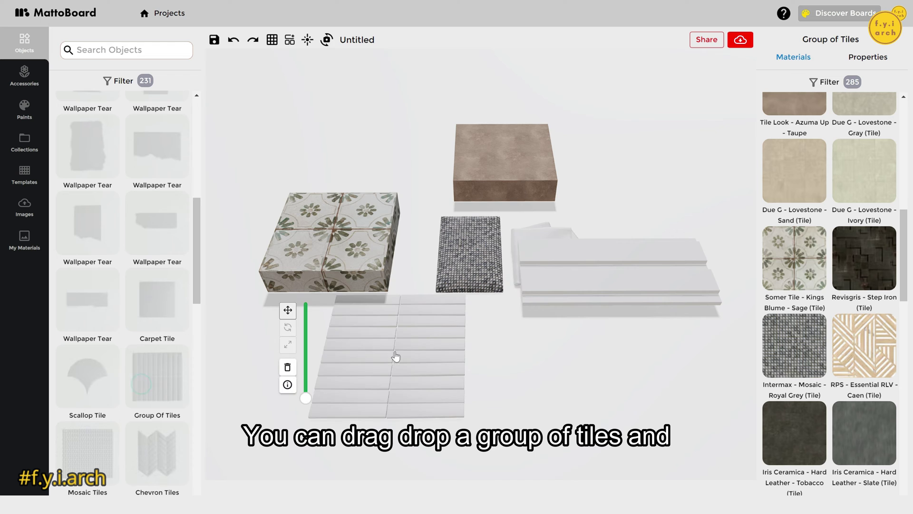
pyautogui.scroll(2, 388, 363)
pyautogui.scroll(-3, 498, 355)
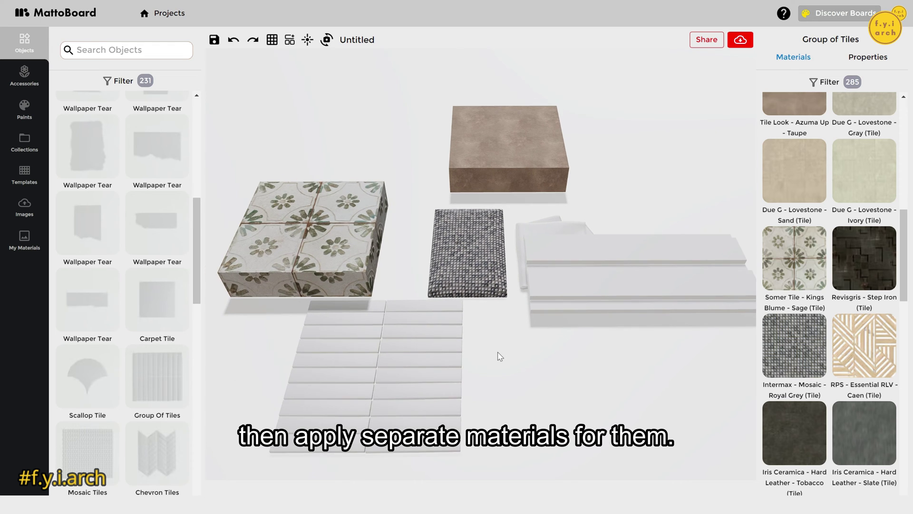
pyautogui.scroll(-5, 87, 421)
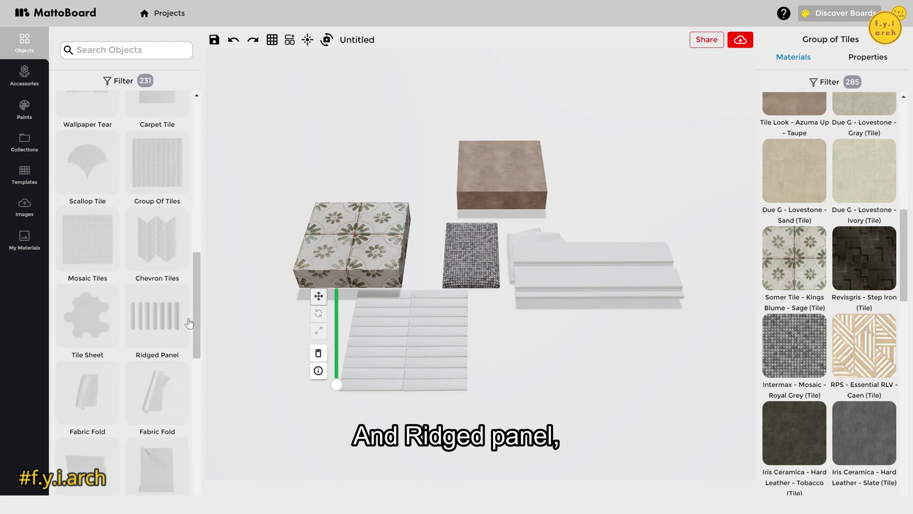
pyautogui.moveTo(159, 326); pyautogui.dragTo(525, 355)
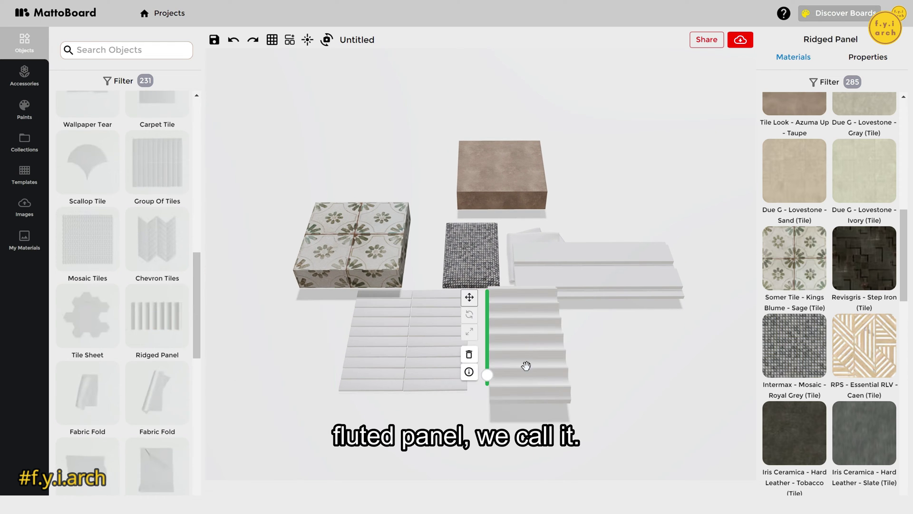
# - Add a thick-ribbed Tubed Panel to the board, overlapping the Ridged Panel
pyautogui.scroll(-6, 65, 394)
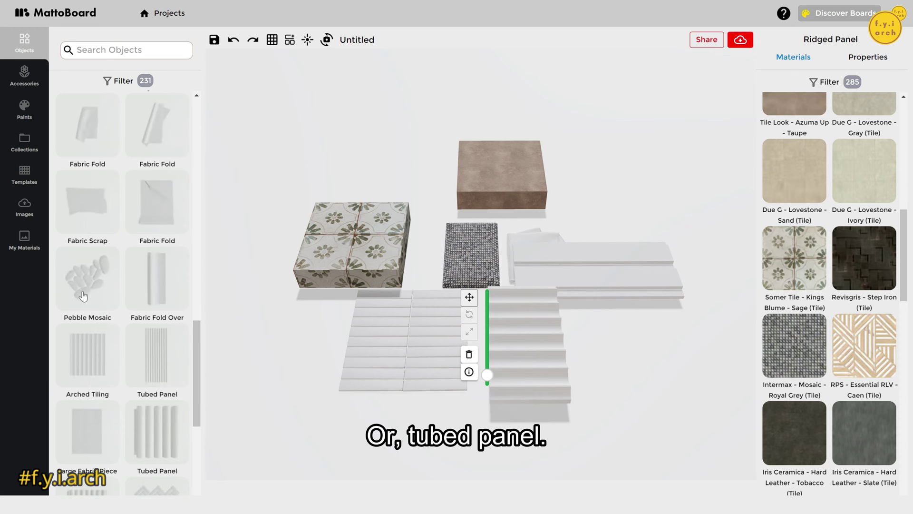
pyautogui.scroll(-1, 128, 417)
pyautogui.moveTo(151, 382); pyautogui.dragTo(561, 363)
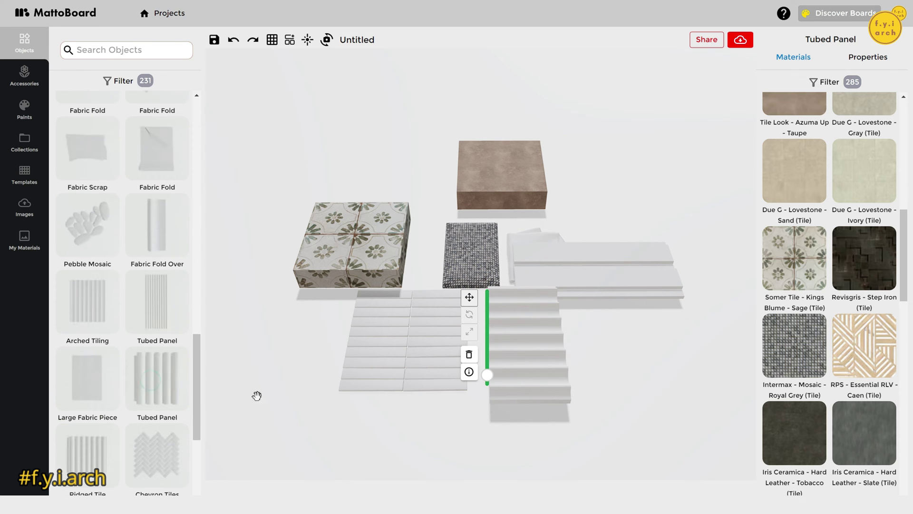
# - Filter the object library by the Fabric category, replace the Tubed Panel with a Basket Weave Panel and browse the other fabric objects
pyautogui.scroll(-8, 127, 399)
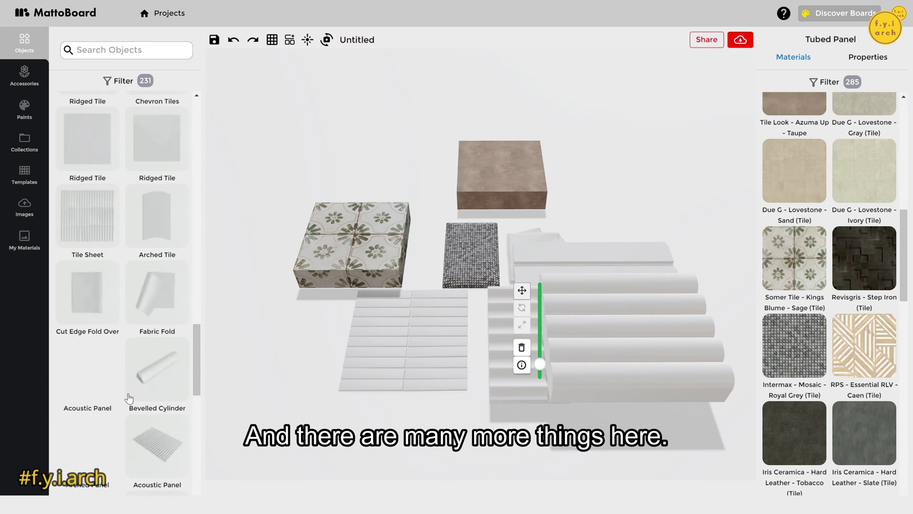
pyautogui.click(122, 81)
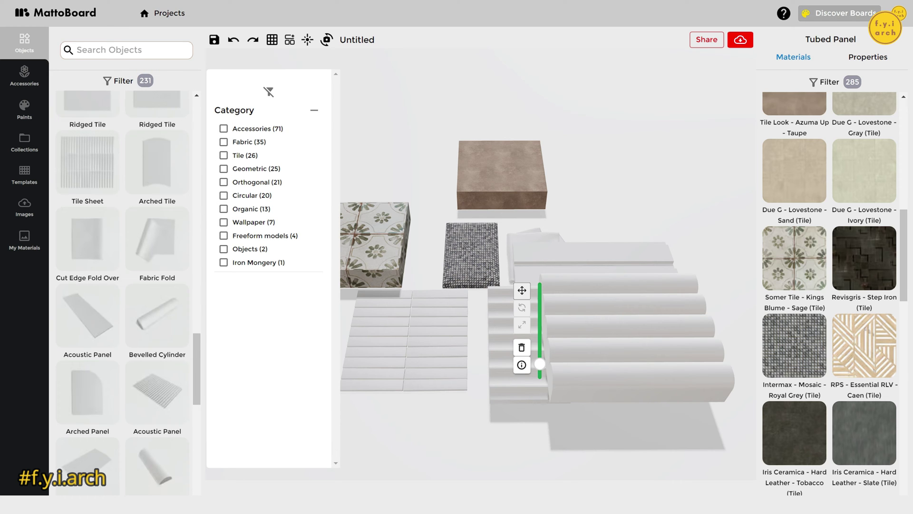
pyautogui.click(224, 142)
pyautogui.click(72, 155)
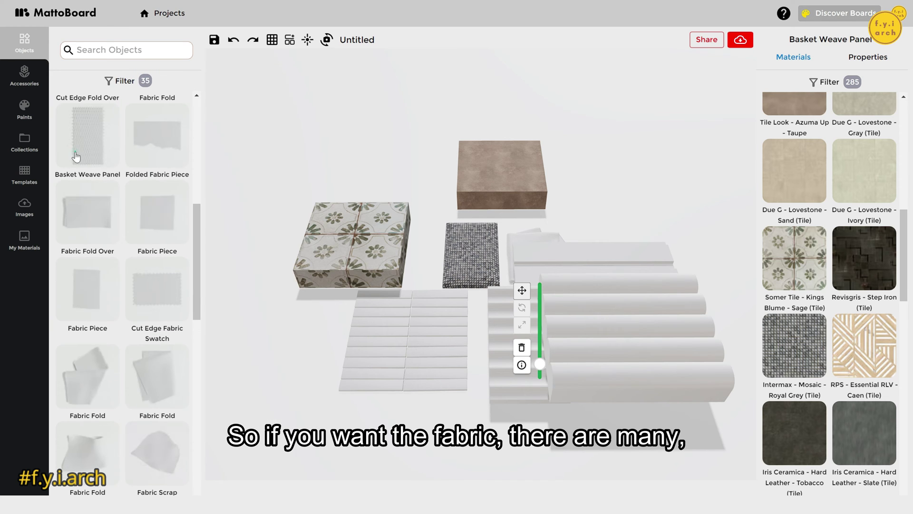
pyautogui.scroll(-3, 90, 252)
pyautogui.scroll(-7, 93, 254)
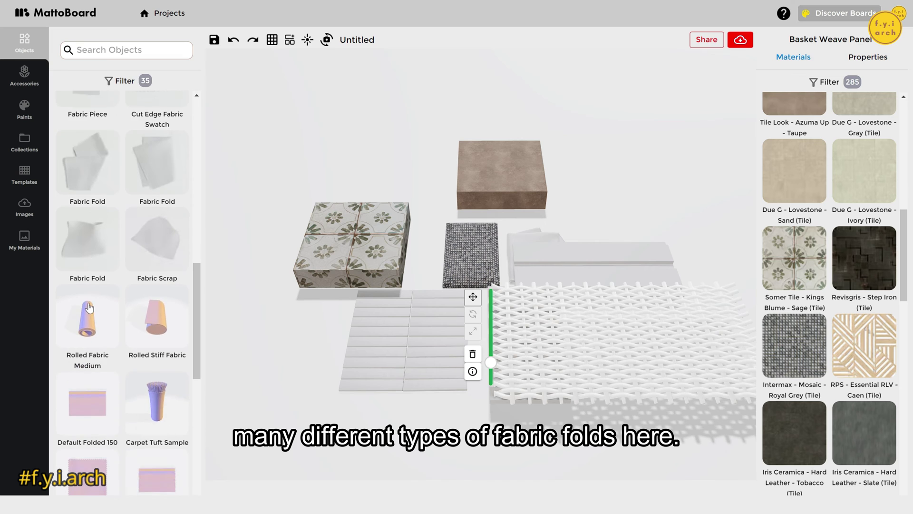
pyautogui.scroll(-1, 83, 346)
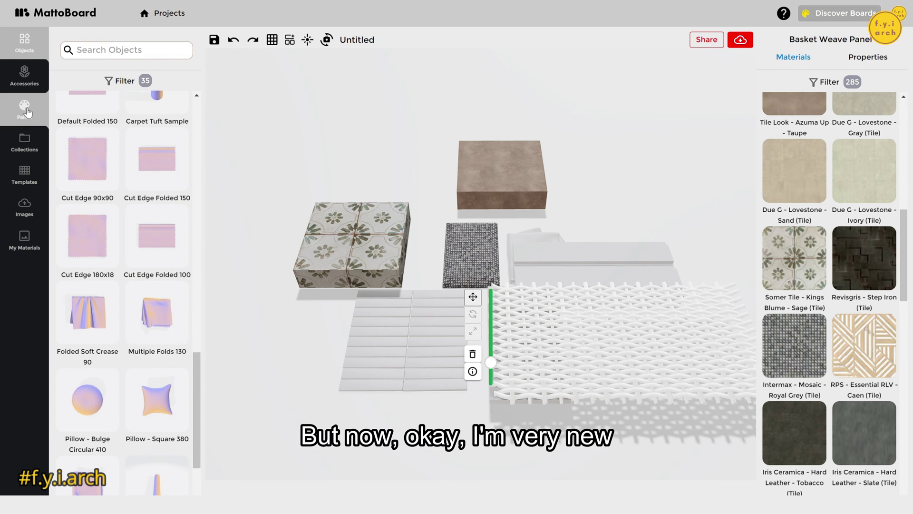
# - Replace the unsaved board with the 5-item template that has a central disc surrounded by rectangular slabs
pyautogui.click(38, 84)
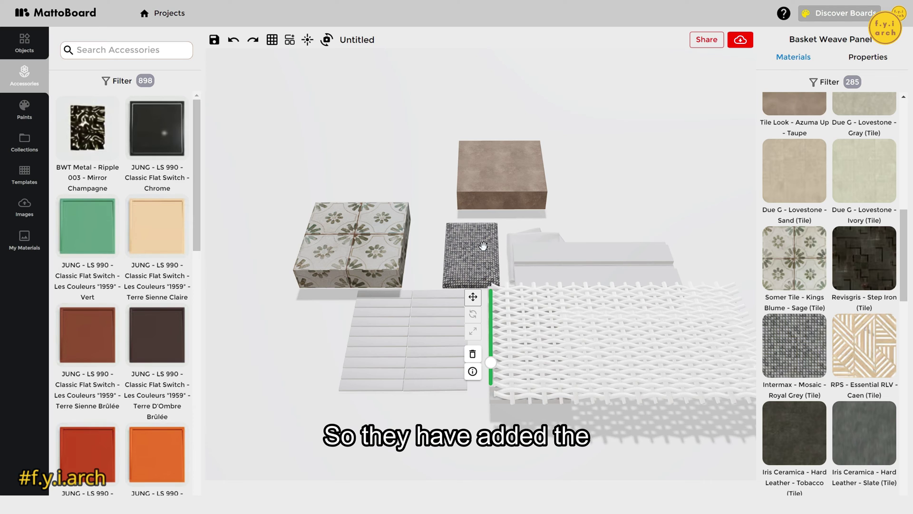
pyautogui.click(32, 175)
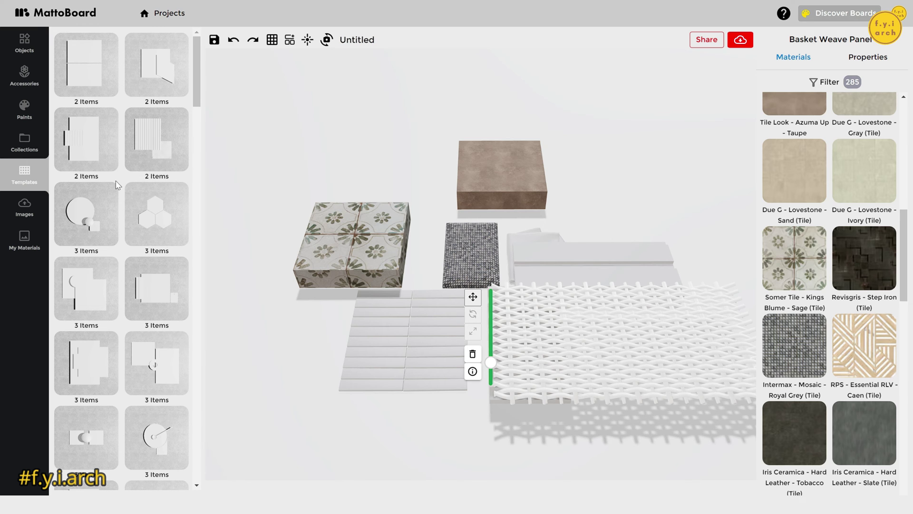
pyautogui.scroll(-1, 133, 195)
pyautogui.scroll(-2, 100, 257)
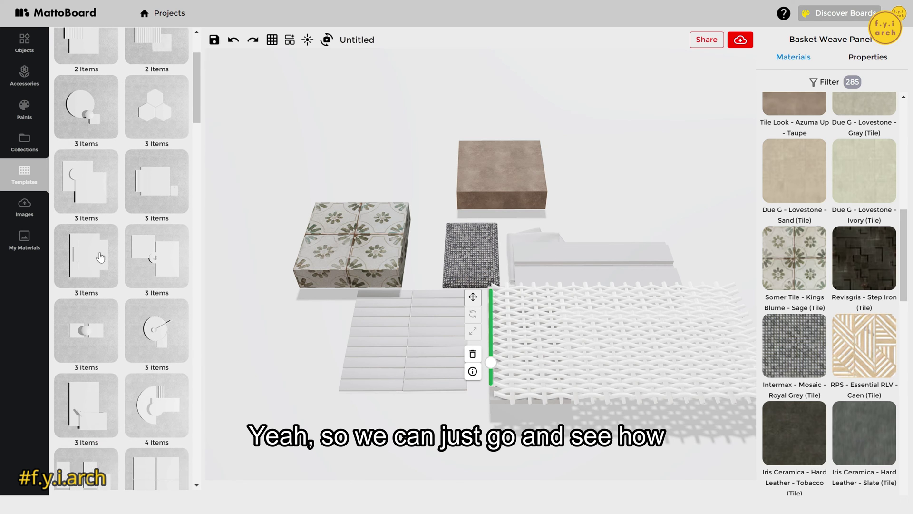
pyautogui.scroll(-8, 104, 230)
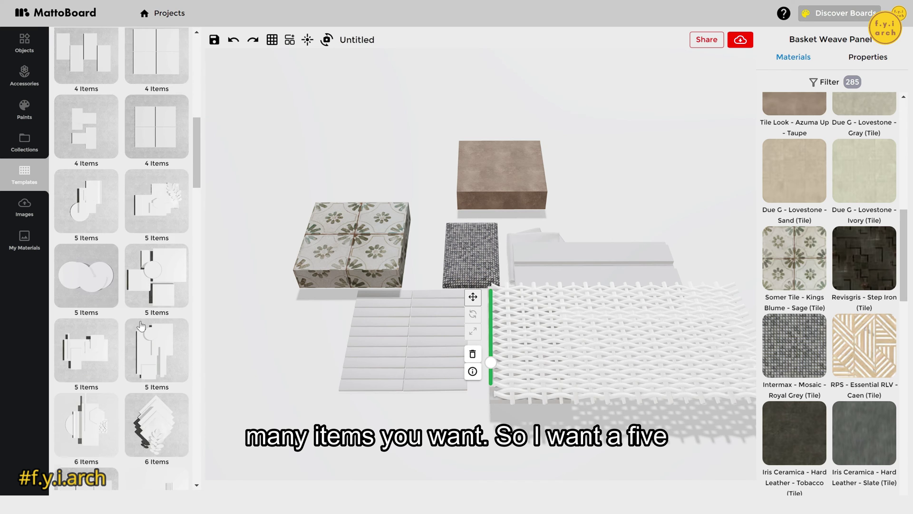
pyautogui.click(164, 284)
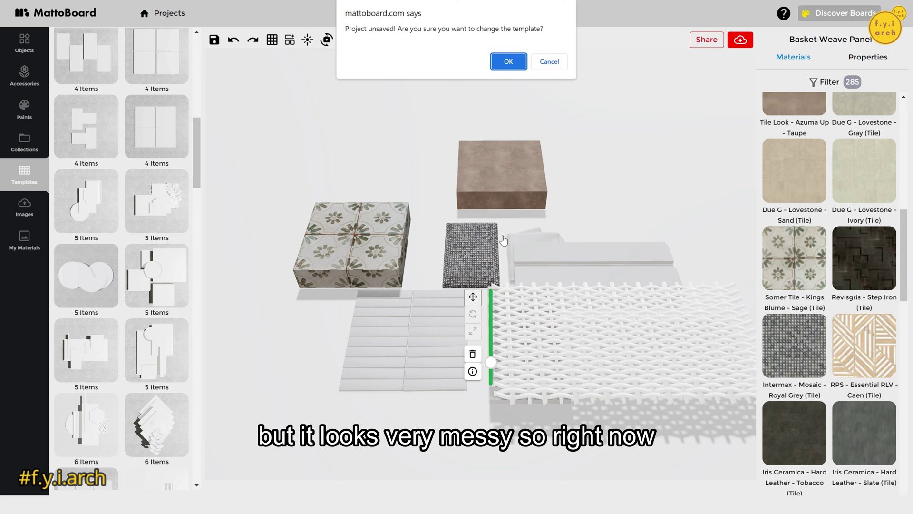
pyautogui.click(507, 62)
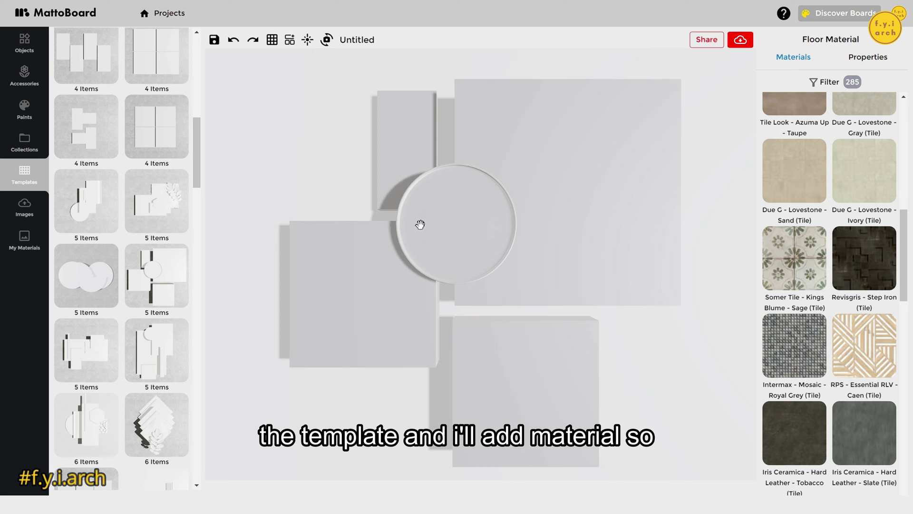
# - Apply the Somer Tile - Kings Blume - Sage (Tile) material to the template's largest slab, the Hard Edge Square 125x125
pyautogui.moveTo(797, 272); pyautogui.dragTo(852, 288)
pyautogui.click(567, 205)
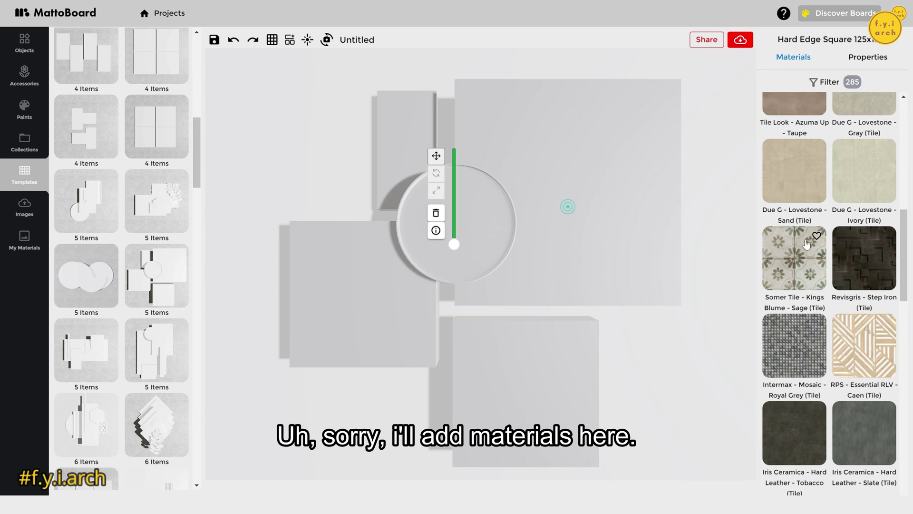
pyautogui.click(793, 242)
# - Add the Wallpaper category to the material filter
pyautogui.click(827, 84)
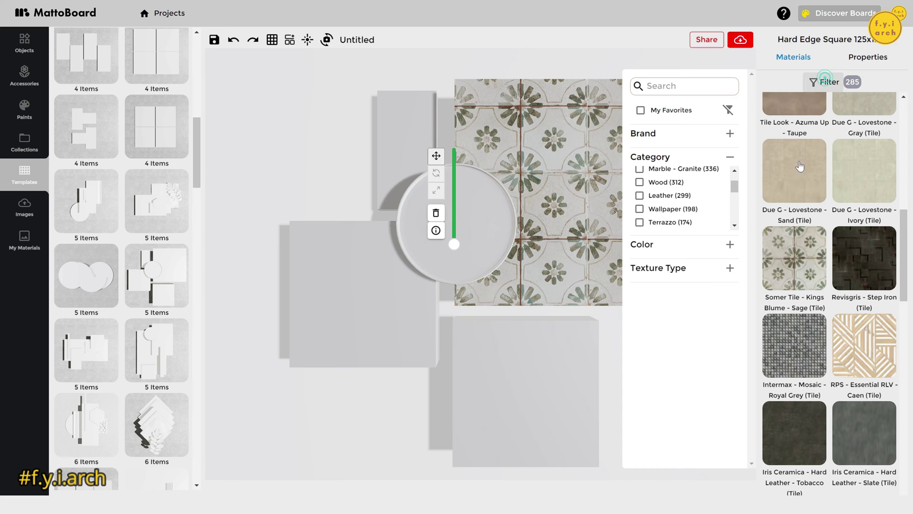
pyautogui.click(640, 209)
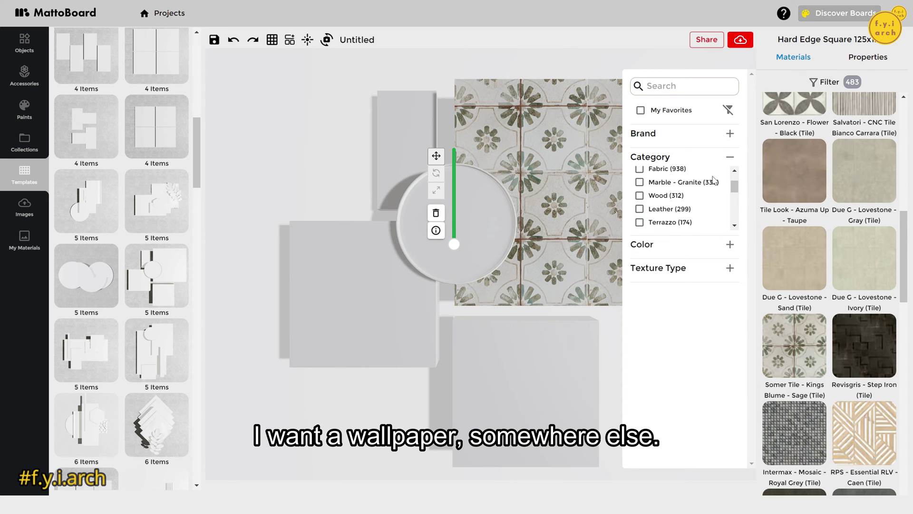
# - Add the Wood and Leather categories to the material filter and apply Dark Walnut (Flooring) to the square slab below the narrow upright one
pyautogui.scroll(-3, 811, 331)
pyautogui.scroll(2, 649, 205)
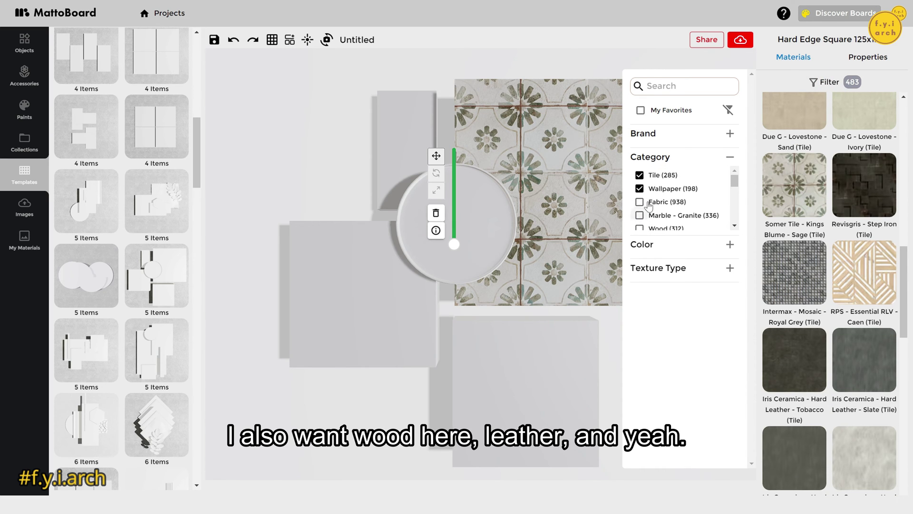
pyautogui.scroll(-2, 650, 206)
pyautogui.click(640, 176)
pyautogui.click(640, 188)
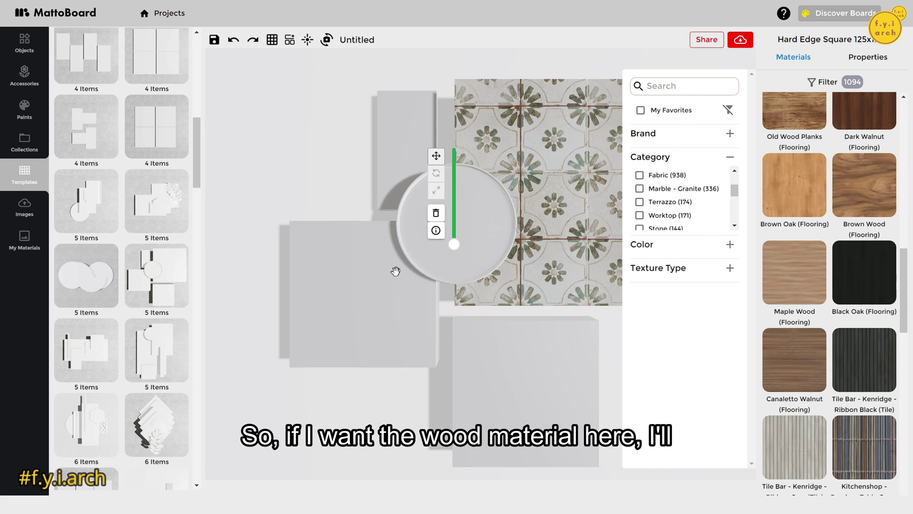
pyautogui.click(377, 277)
pyautogui.click(867, 130)
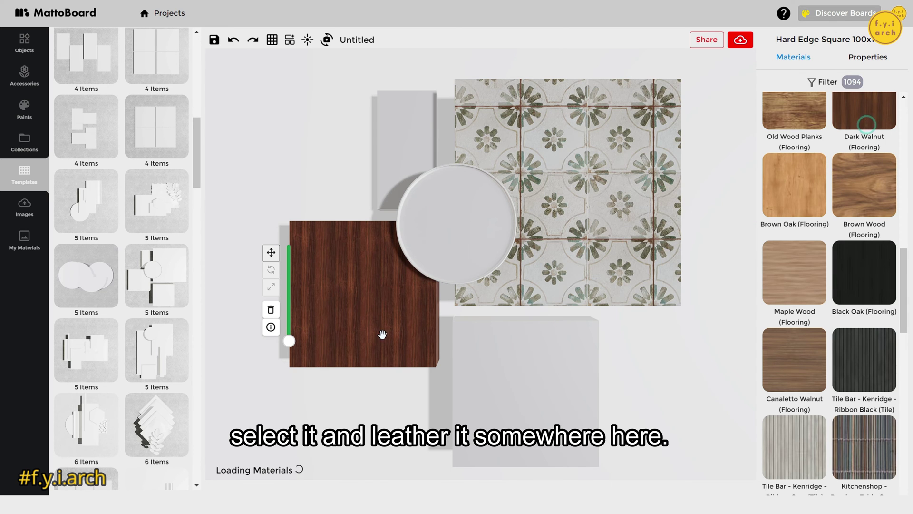
# - Remove the Wallpaper, Tile and Wood categories from the material filter, keeping only Leather
pyautogui.scroll(2, 859, 285)
pyautogui.scroll(3, 857, 285)
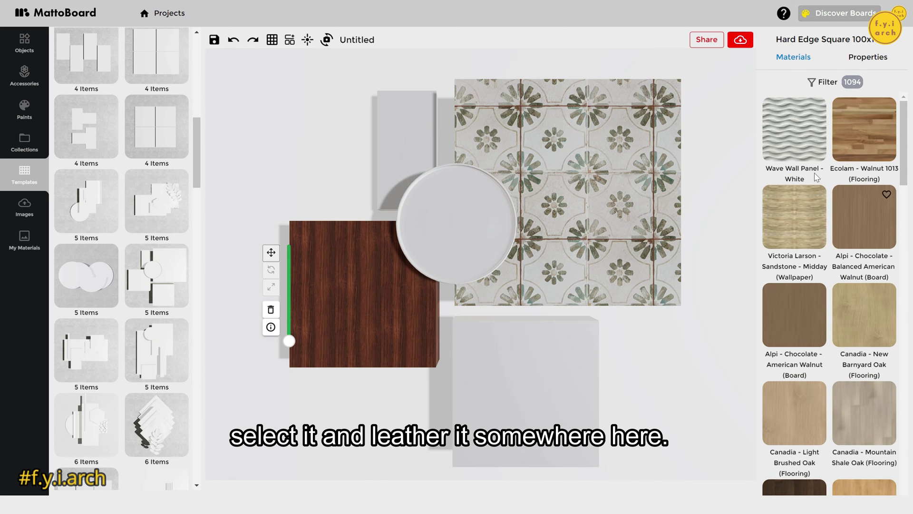
pyautogui.scroll(-10, 819, 272)
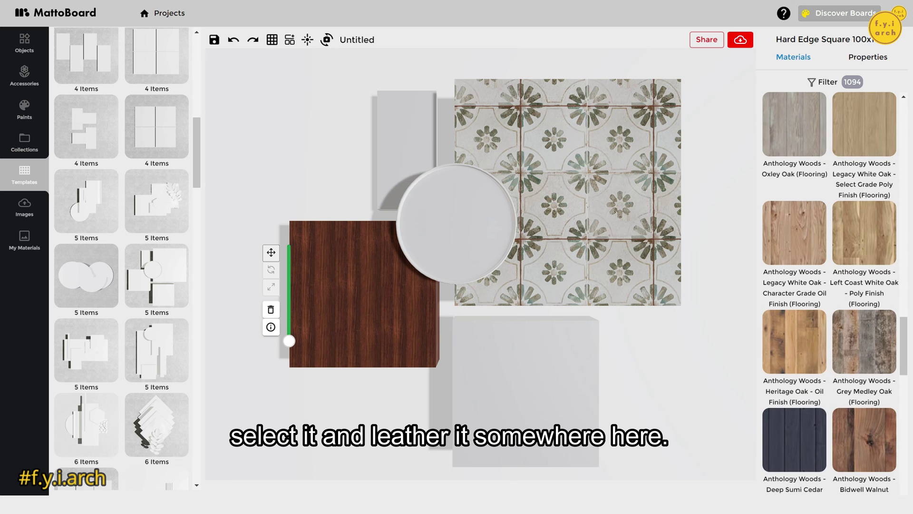
pyautogui.click(836, 85)
pyautogui.scroll(2, 675, 202)
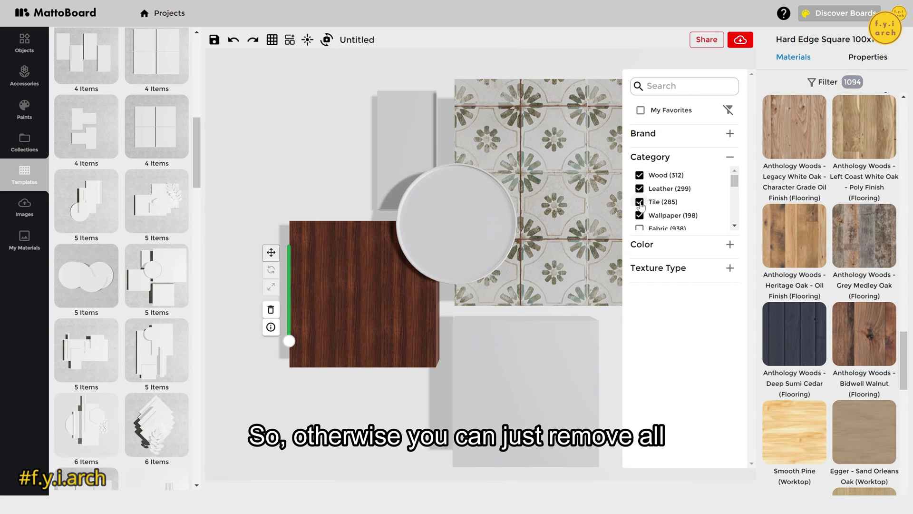
pyautogui.click(640, 215)
pyautogui.click(640, 202)
pyautogui.click(639, 175)
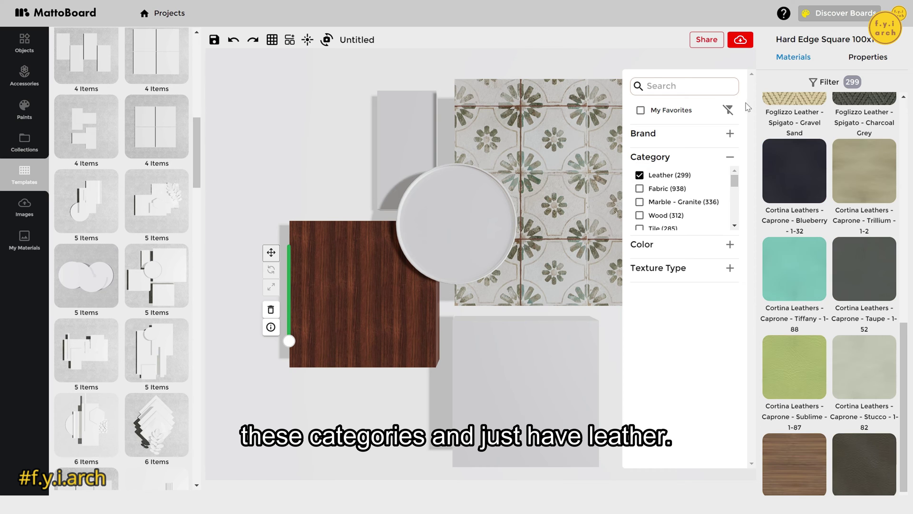
# - Apply the Foglizzo Leather - Spigato - Gravel Sand material to the untextured square slab below the tiled one
pyautogui.press('Escape')
pyautogui.click(485, 387)
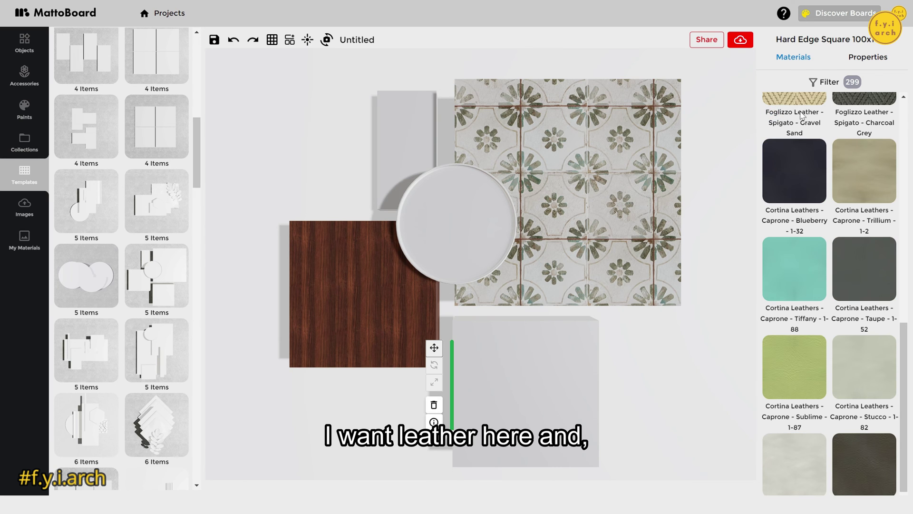
pyautogui.scroll(5, 802, 116)
pyautogui.scroll(-6, 809, 239)
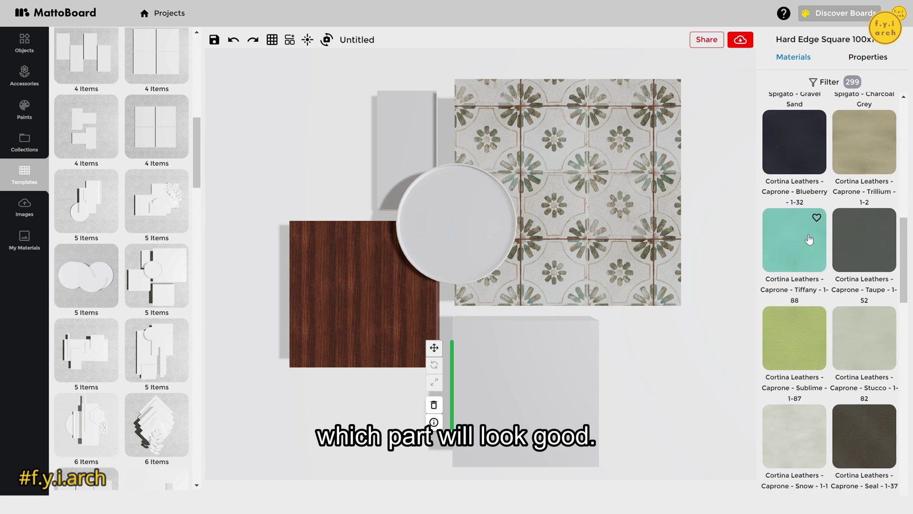
pyautogui.scroll(-3, 809, 239)
pyautogui.scroll(7, 804, 248)
pyautogui.moveTo(800, 248); pyautogui.dragTo(507, 373)
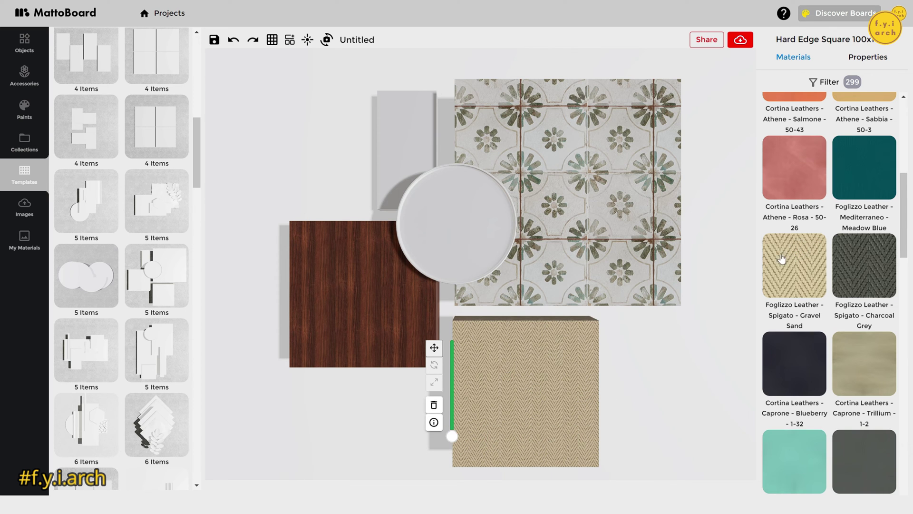
# - Switch the material filter from Leather to Terrazzo and apply Concrete Collaborative - Cresent - Alabaster/Ebony/Quietude (Tile) to the central plate
pyautogui.click(836, 82)
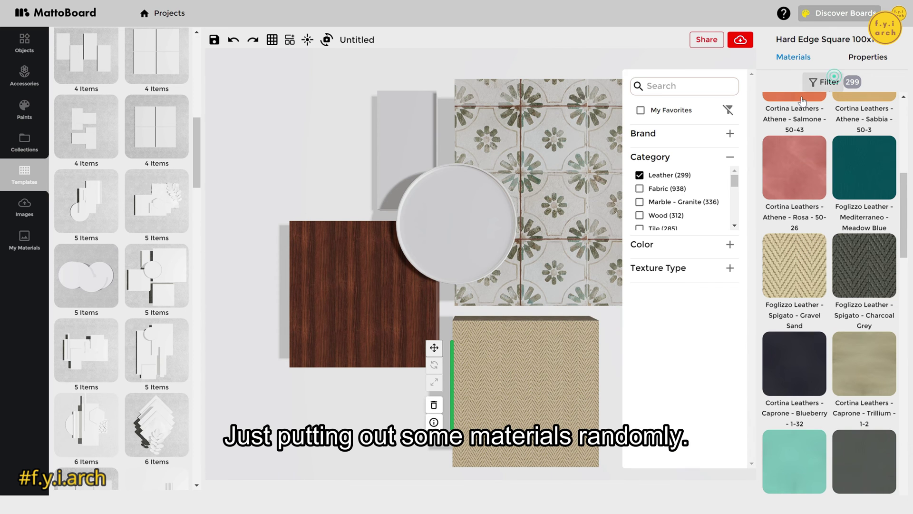
pyautogui.click(640, 175)
pyautogui.scroll(-2, 666, 200)
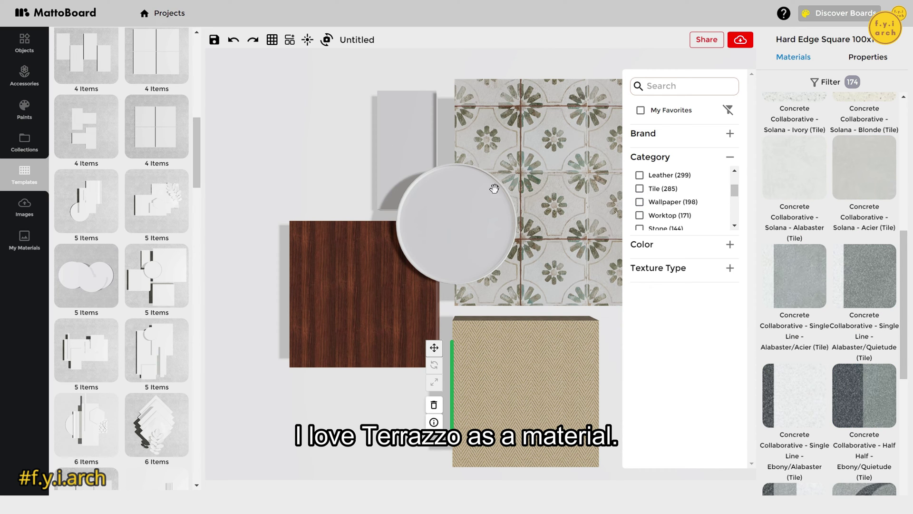
pyautogui.click(458, 204)
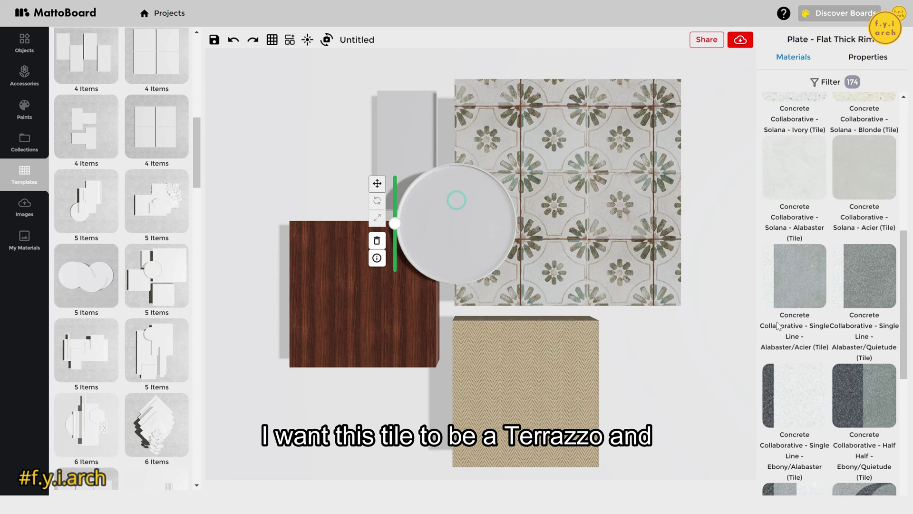
pyautogui.scroll(-3, 800, 310)
pyautogui.click(859, 370)
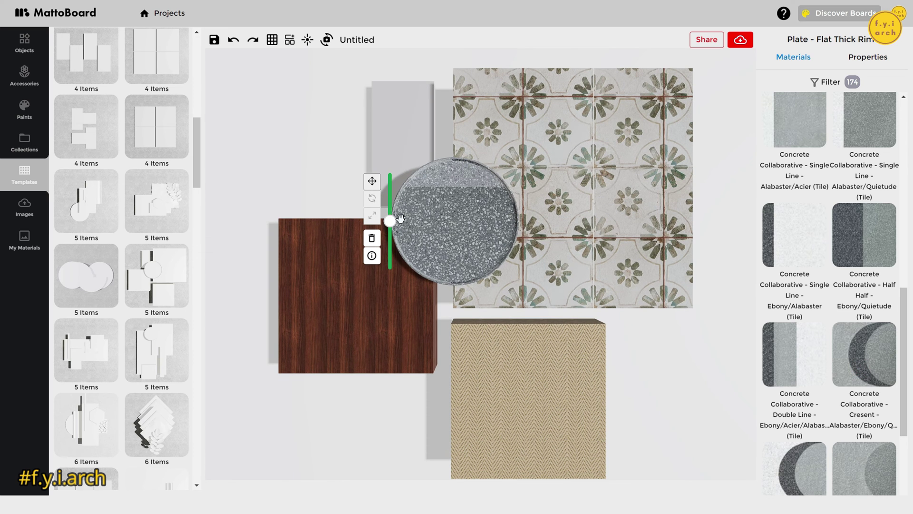
# - Raise the central plate slightly above the slabs and enlarge it uniformly on all sides
pyautogui.moveTo(401, 219)
pyautogui.mouseDown()
pyautogui.moveTo(410, 170)
pyautogui.moveTo(390, 207)
pyautogui.moveTo(389, 236)
pyautogui.moveTo(394, 217)
pyautogui.mouseUp()
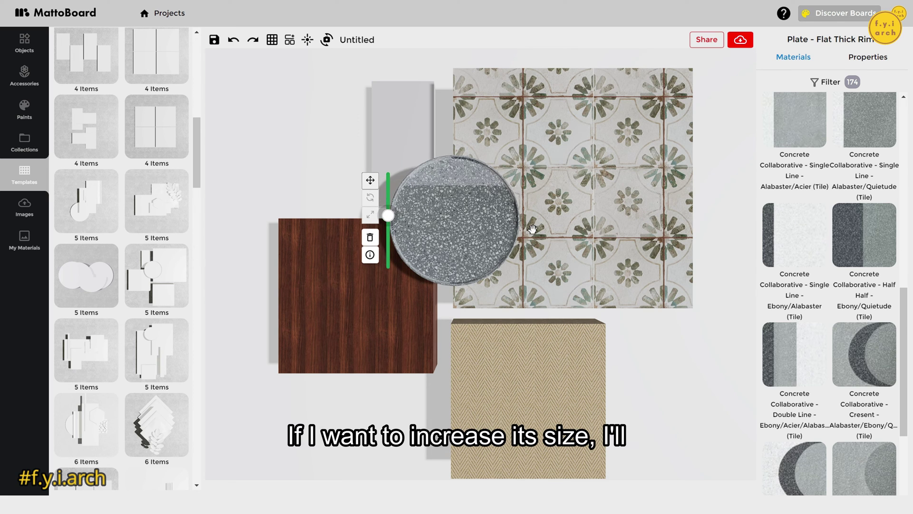
pyautogui.click(859, 58)
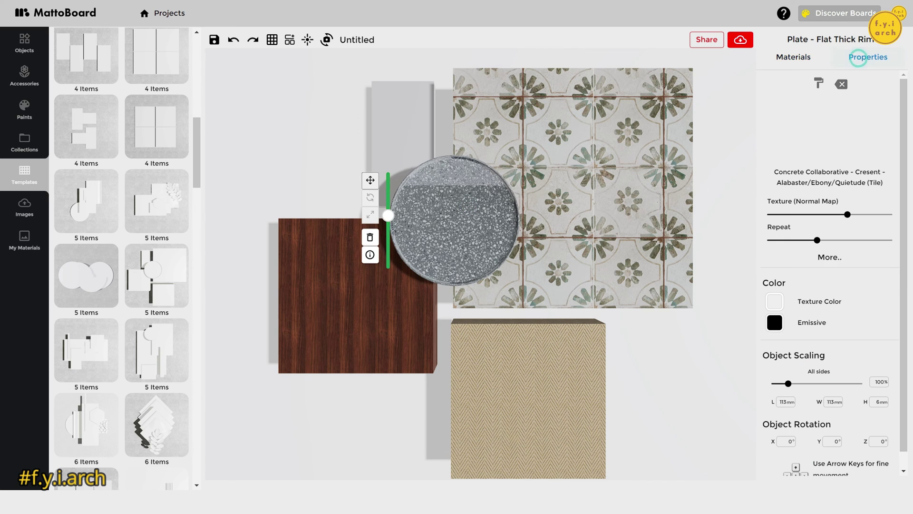
pyautogui.moveTo(789, 383)
pyautogui.moveTo(789, 383)
pyautogui.mouseDown()
pyautogui.moveTo(804, 383)
pyautogui.moveTo(787, 383)
pyautogui.mouseUp()
# - Replace the Terrazzo category with Metal in the material filter
pyautogui.click(804, 58)
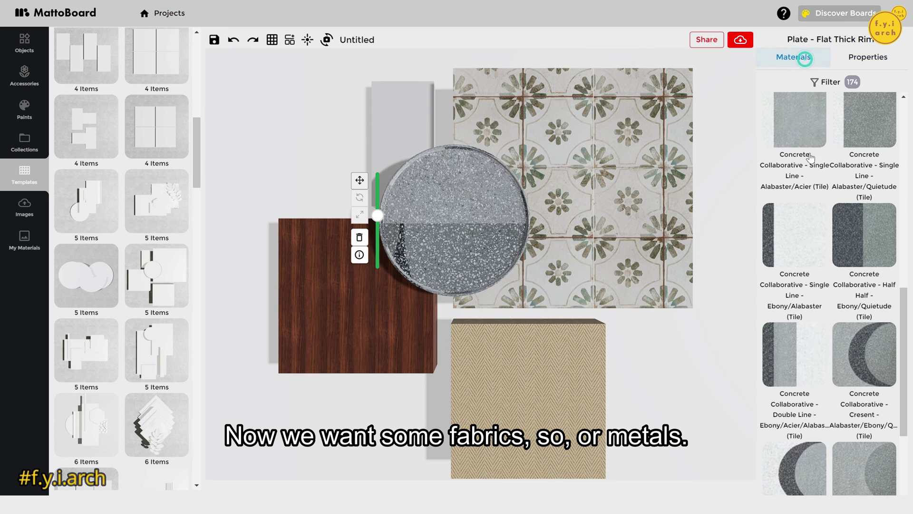
pyautogui.click(815, 86)
pyautogui.scroll(-5, 651, 211)
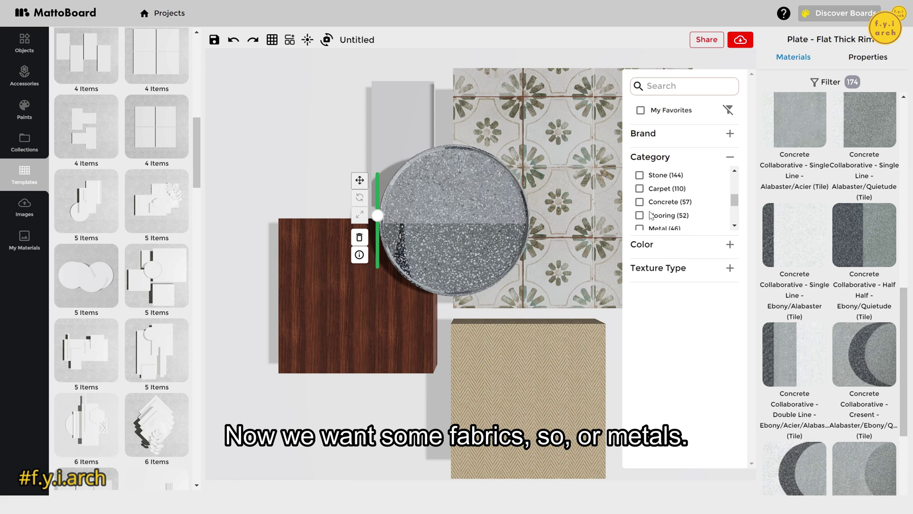
pyautogui.click(639, 175)
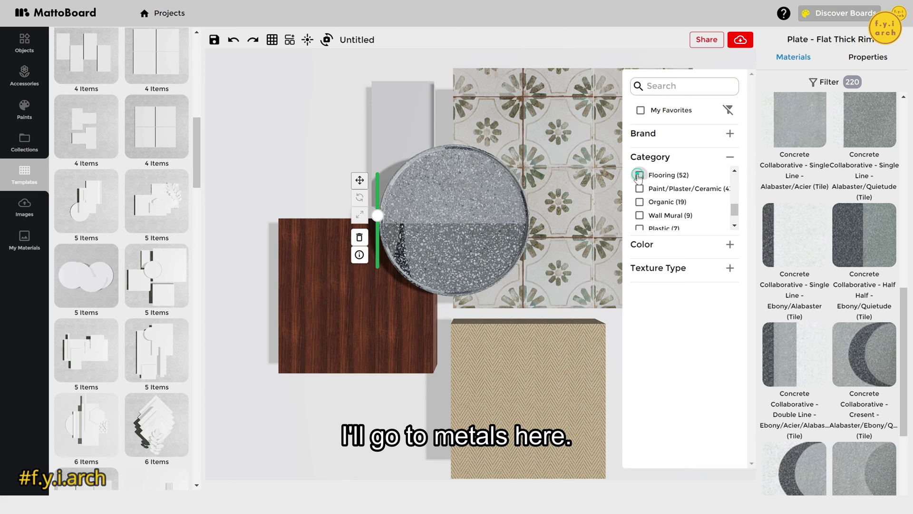
pyautogui.scroll(5, 665, 184)
pyautogui.click(639, 176)
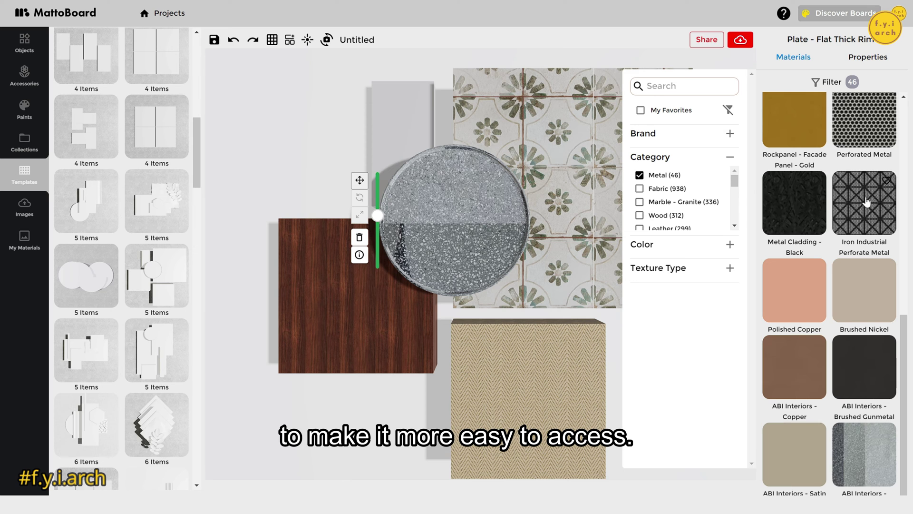
# - Browse the metal materials and apply Dirty Rough Gold to the central plate
pyautogui.scroll(-1, 845, 231)
pyautogui.scroll(-10, 814, 234)
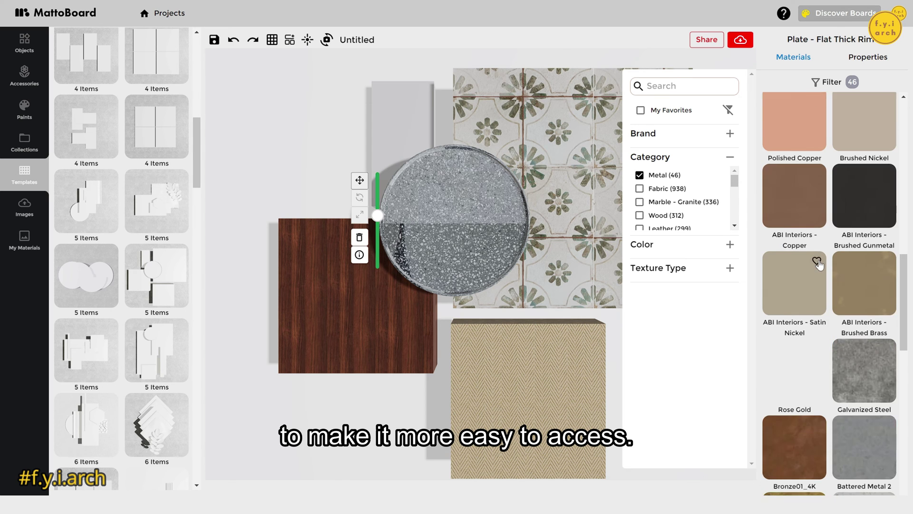
pyautogui.scroll(2, 817, 224)
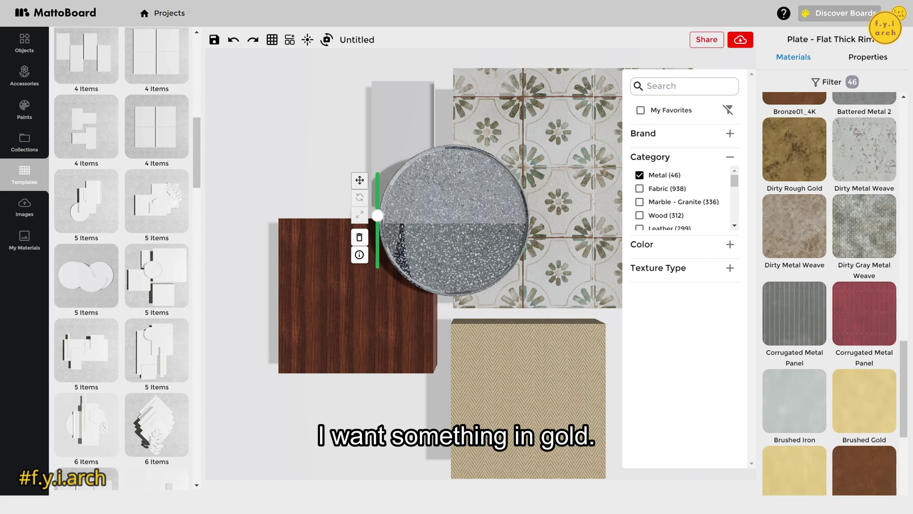
pyautogui.click(785, 154)
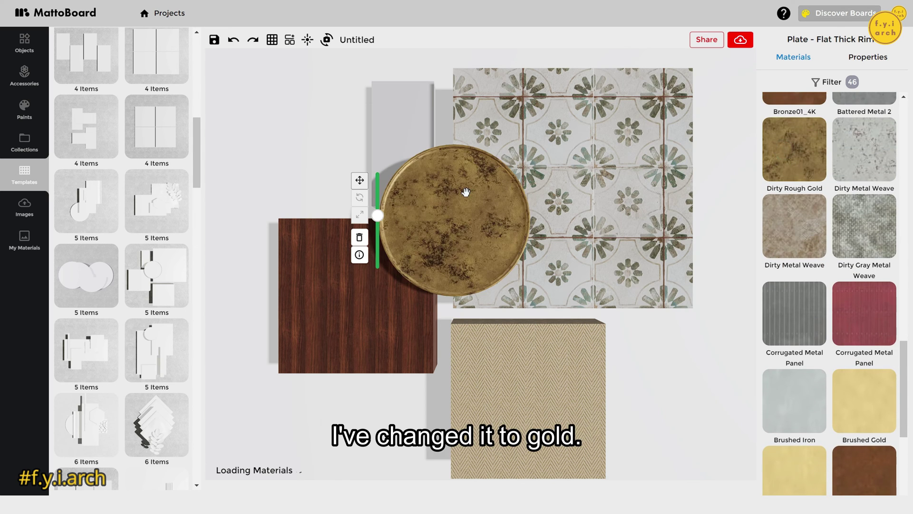
# - Browse the accessories library, open its filter, and place a Plant Leaf over the tiled and herringbone leather slabs
pyautogui.click(24, 76)
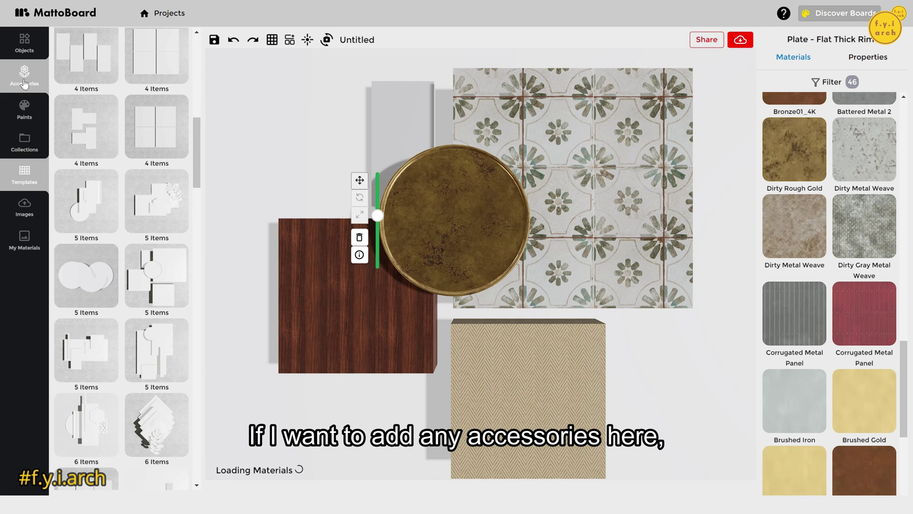
pyautogui.scroll(-8, 141, 210)
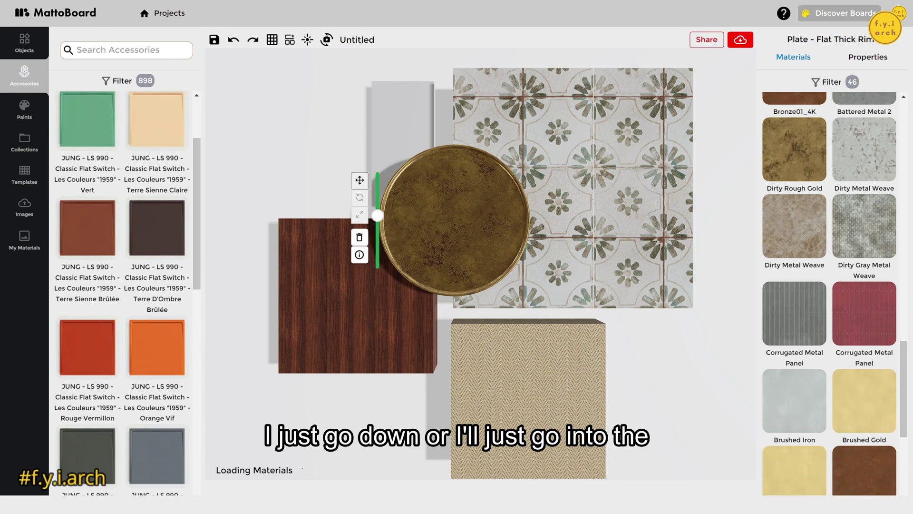
pyautogui.scroll(-10, 141, 210)
pyautogui.click(122, 81)
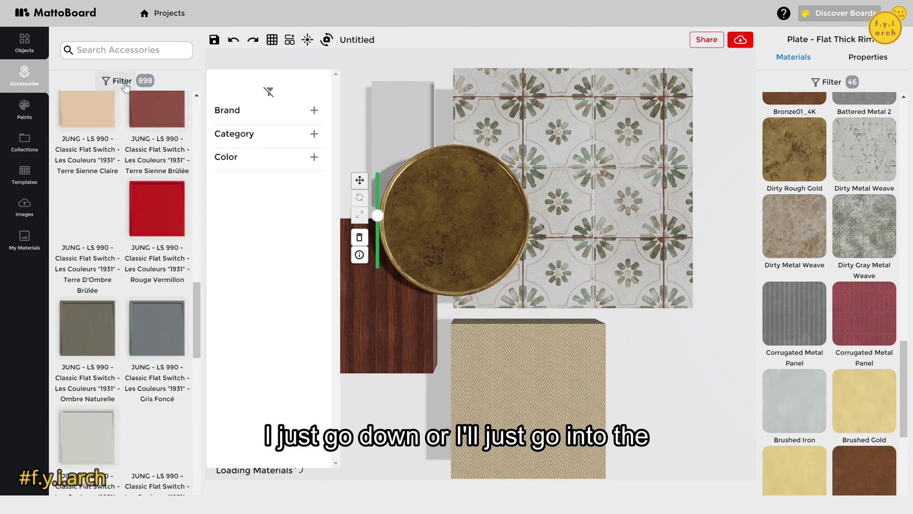
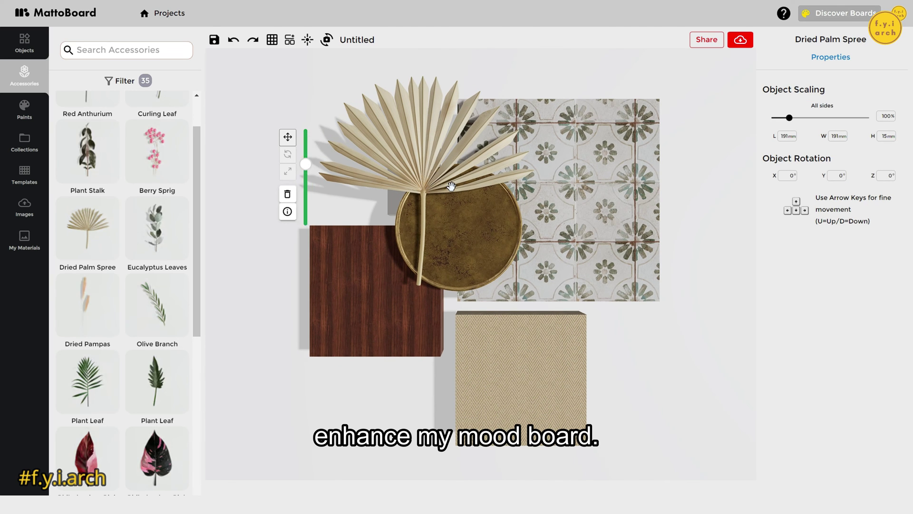
pyautogui.moveTo(85, 361); pyautogui.dragTo(575, 288)
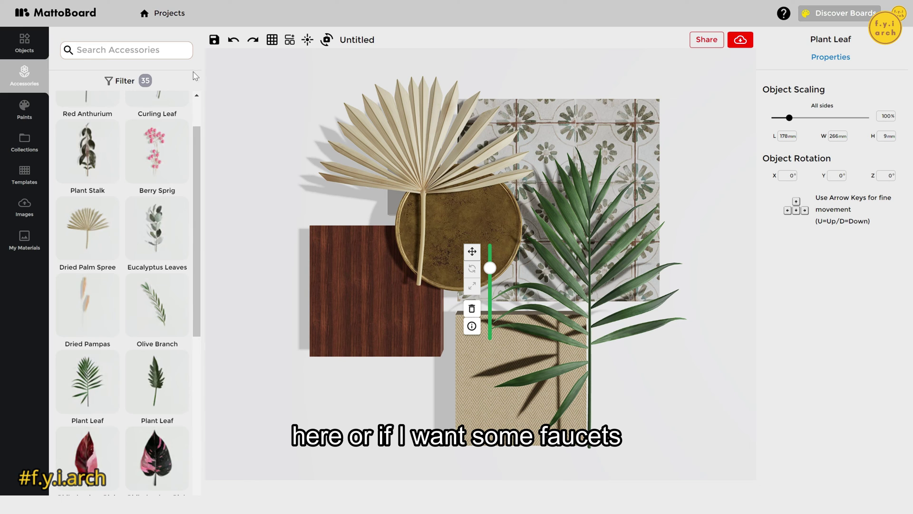
# - Clear the Plants category from the accessory filter and look through the category list for faucets
pyautogui.click(124, 82)
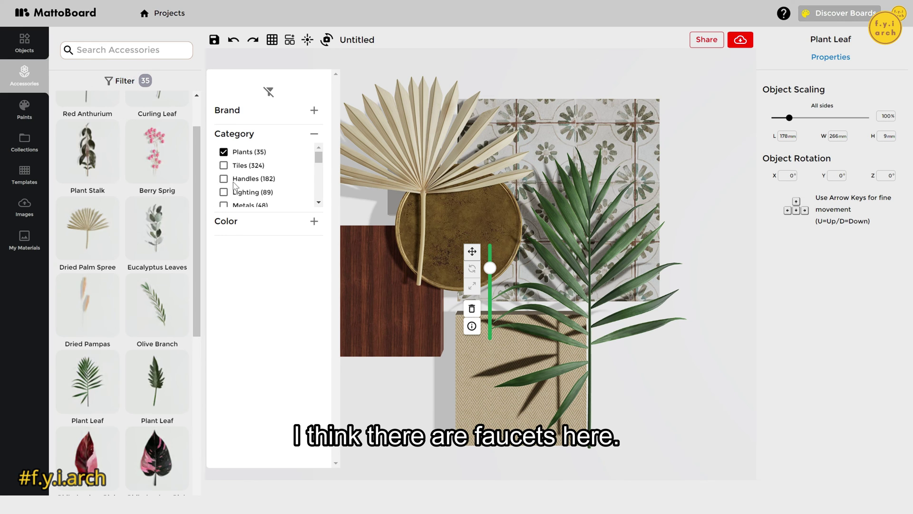
pyautogui.click(224, 152)
pyautogui.scroll(-3, 314, 172)
pyautogui.moveTo(322, 180); pyautogui.dragTo(318, 198)
pyautogui.scroll(4, 222, 180)
pyautogui.scroll(-2, 227, 181)
pyautogui.scroll(2, 228, 182)
pyautogui.scroll(2, 230, 183)
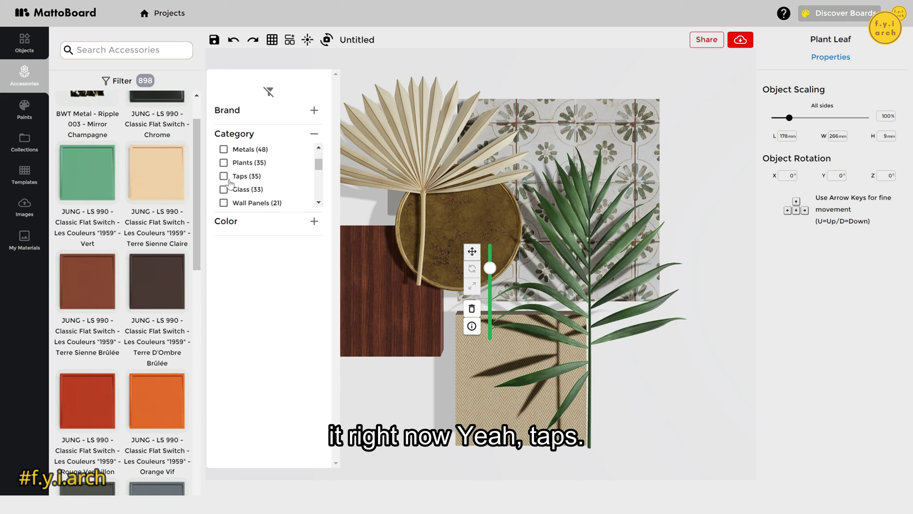
pyautogui.scroll(2, 227, 184)
pyautogui.scroll(-2, 221, 180)
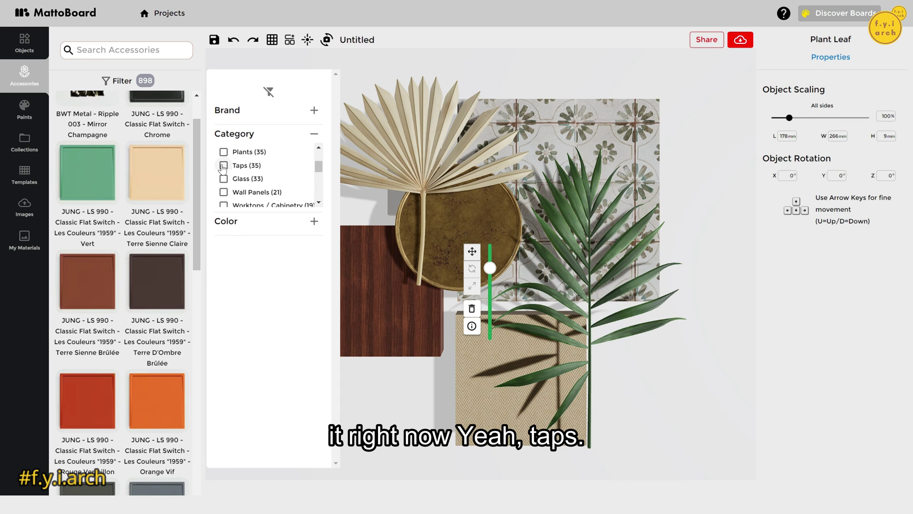
# - Filter the accessories by Taps and place the Fohen - Boiling Water Tap - Satin Pink over the tiled slab
pyautogui.click(224, 165)
pyautogui.moveTo(104, 199); pyautogui.dragTo(684, 148)
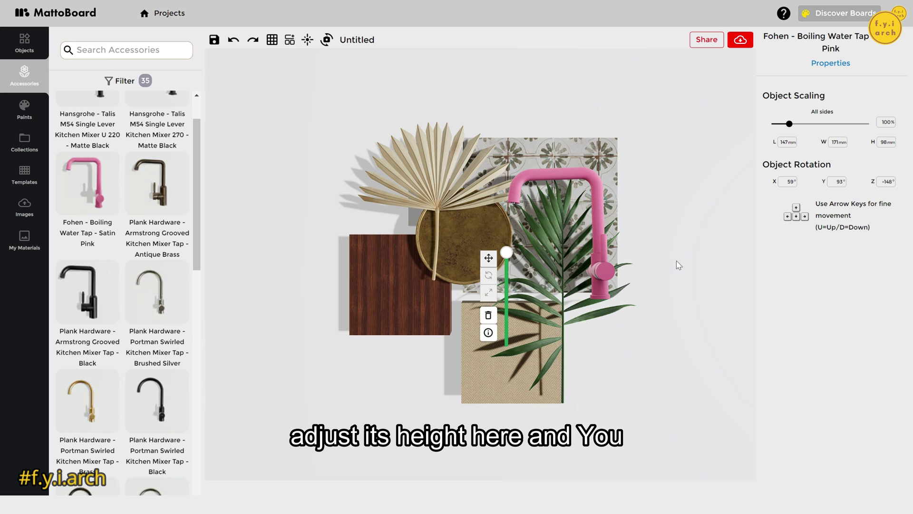
pyautogui.click(661, 244)
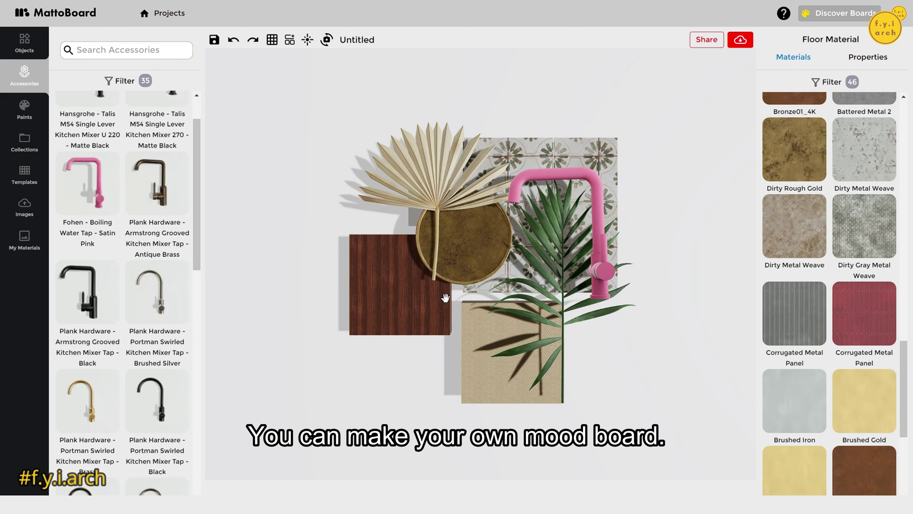
# - Browse the library of board templates
pyautogui.click(27, 179)
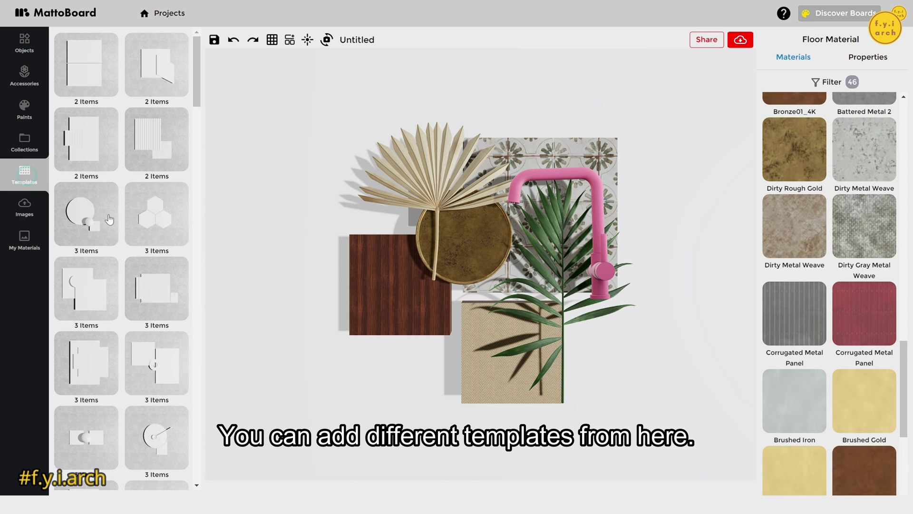
pyautogui.scroll(-8, 109, 219)
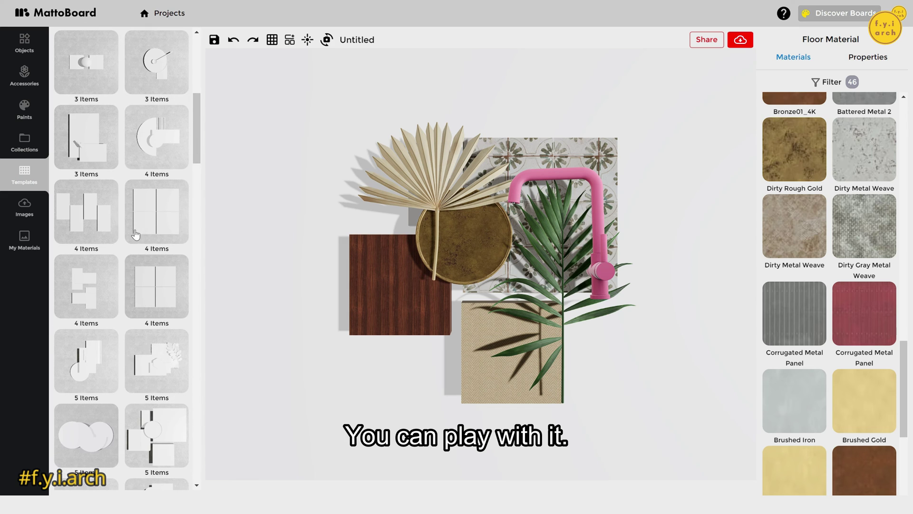
# - Look through more board templates, view the mood board in perspective, and open the section for uploading images
pyautogui.scroll(-3, 136, 234)
pyautogui.moveTo(466, 266); pyautogui.dragTo(550, 133)
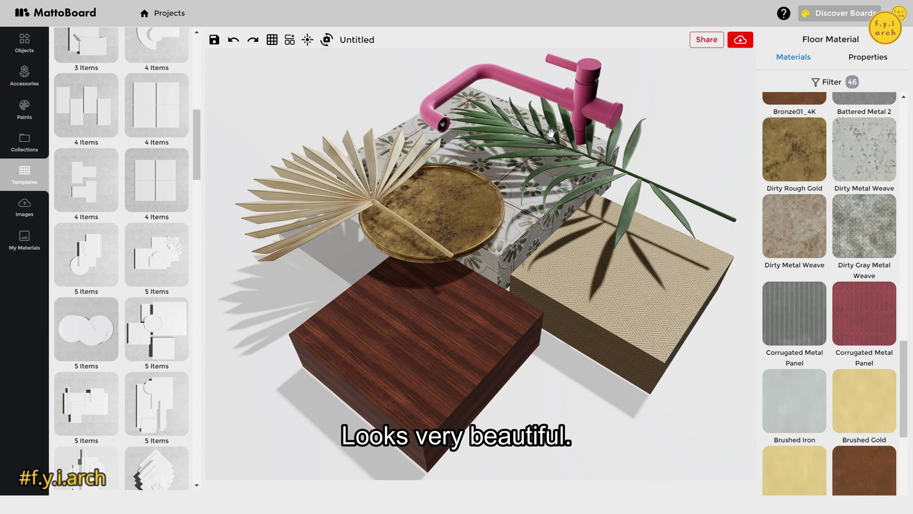
pyautogui.click(24, 208)
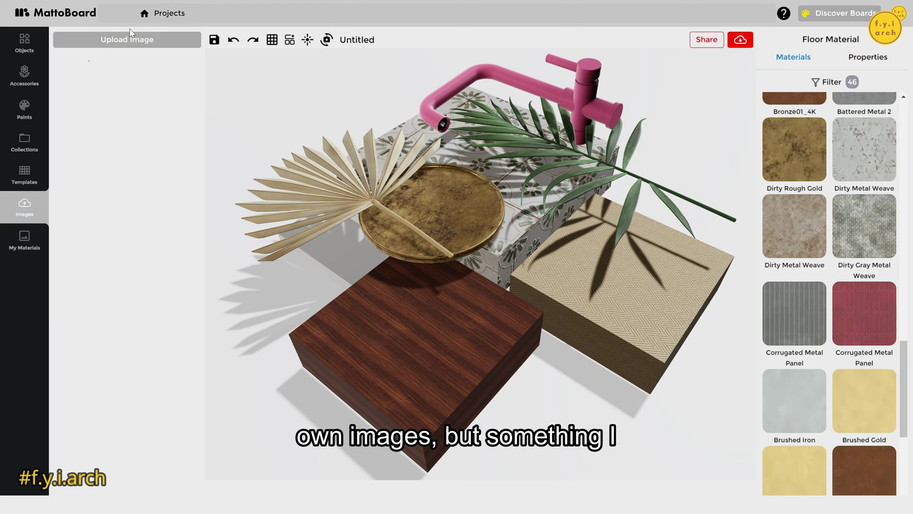
# - Create a new custom material from the curtain image download.jpeg and name it Curtain
pyautogui.click(35, 249)
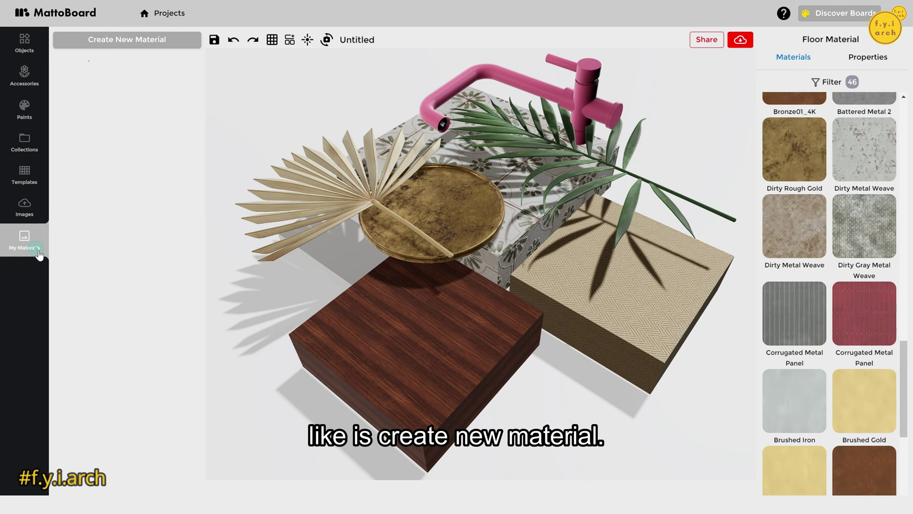
pyautogui.click(121, 47)
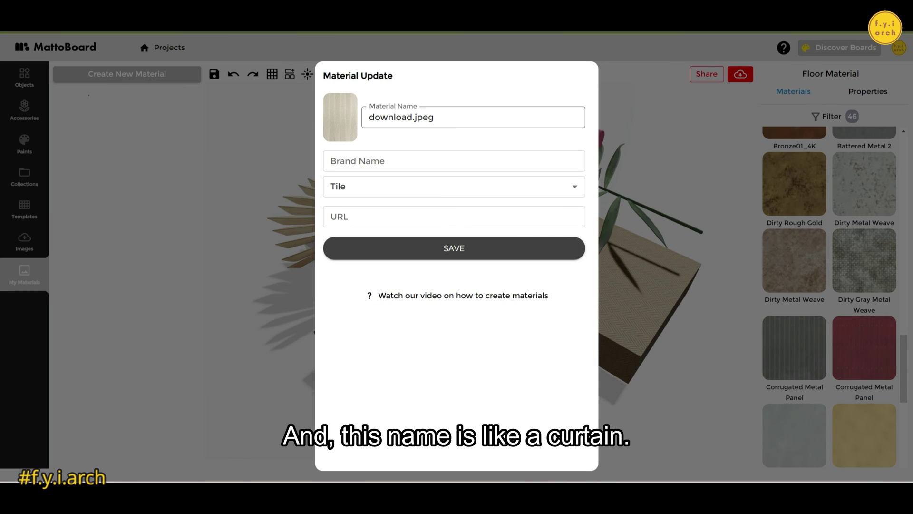
pyautogui.tripleClick(446, 124)
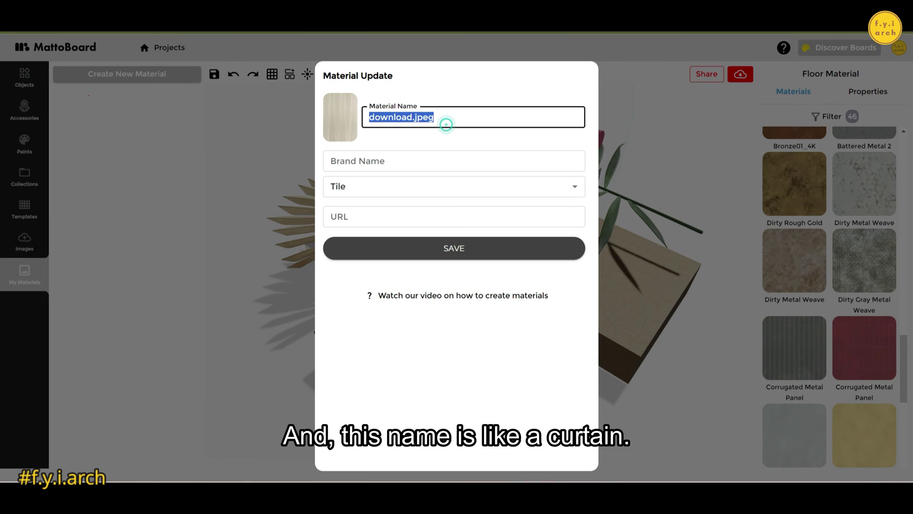
pyautogui.write('Cu')
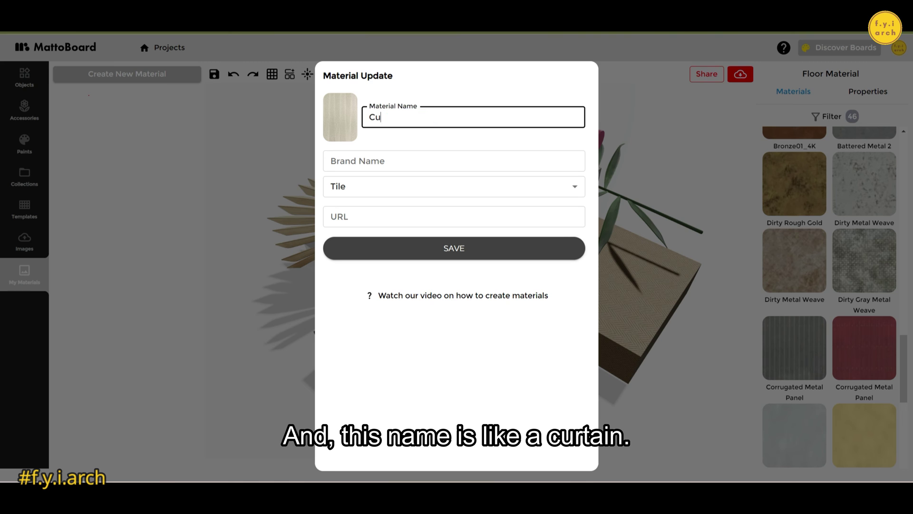
pyautogui.write('rtain')
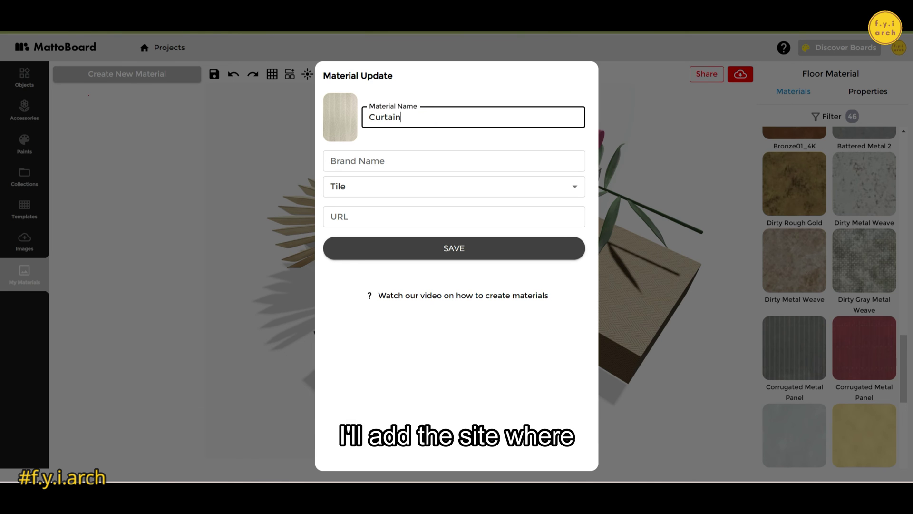
pyautogui.moveTo(272, 454)
pyautogui.click(289, 464)
pyautogui.click(242, 184)
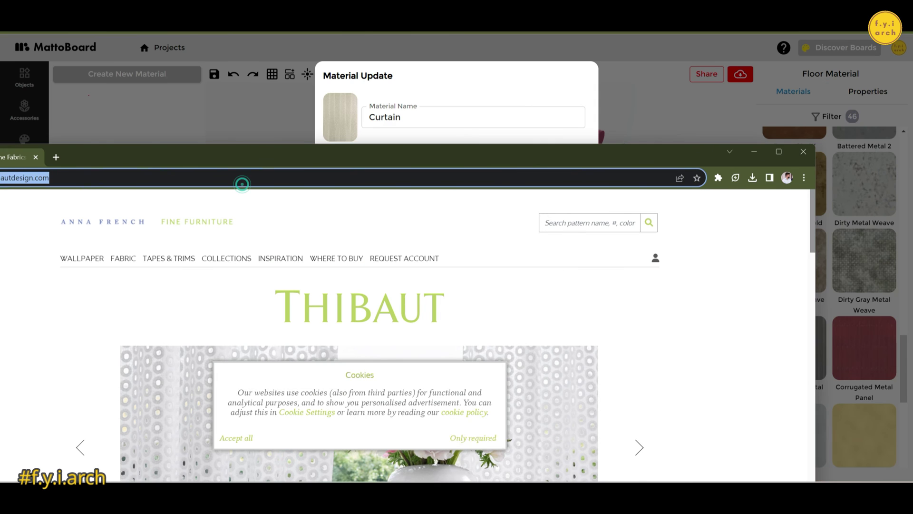
pyautogui.click(778, 152)
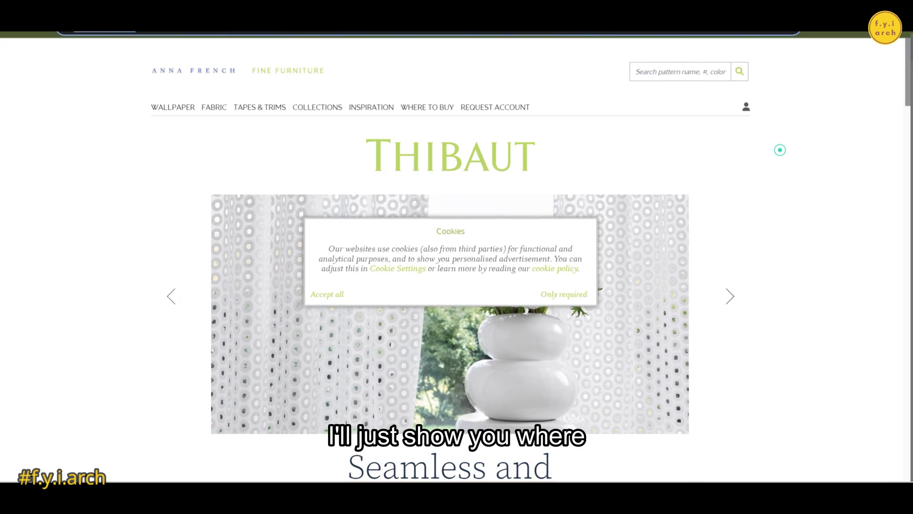
pyautogui.scroll(-3, 696, 186)
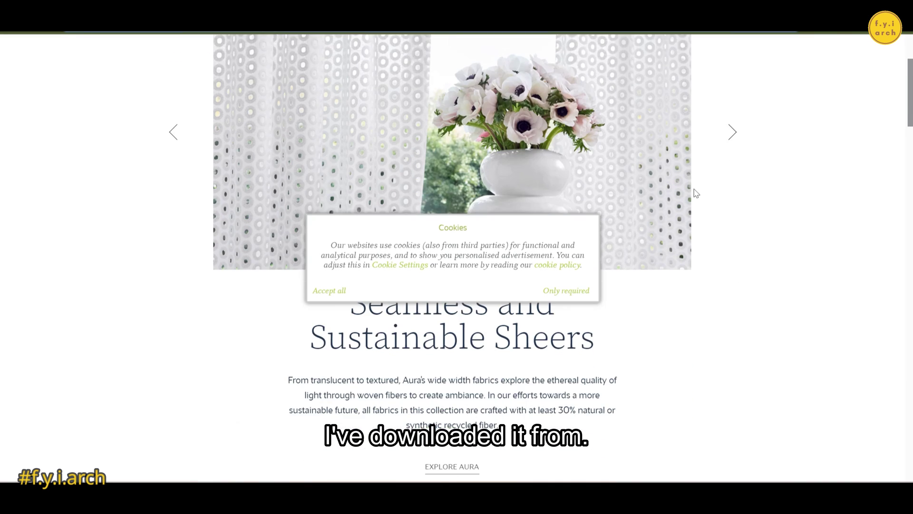
pyautogui.scroll(3, 695, 189)
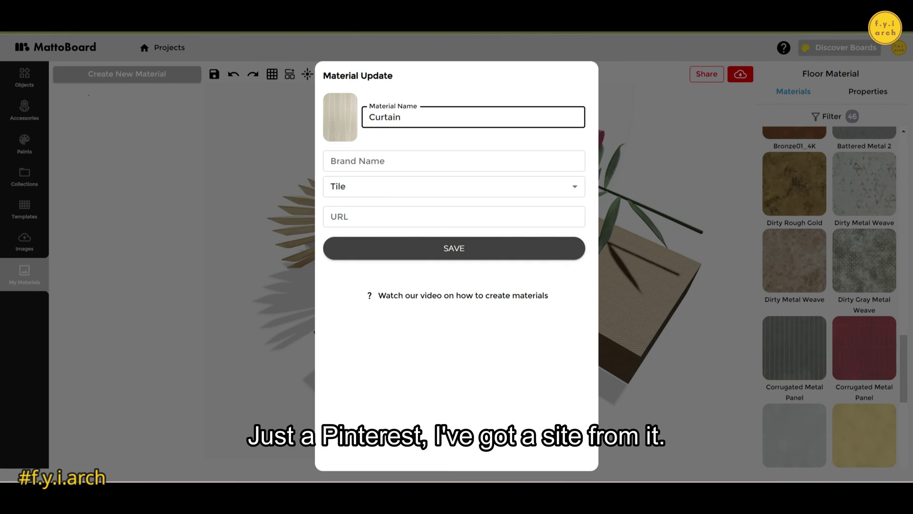
pyautogui.click(384, 218)
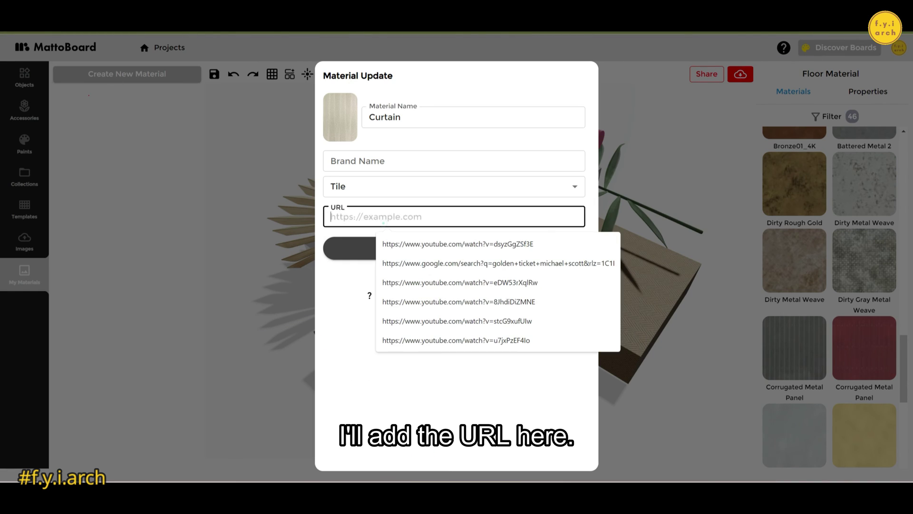
# - Set the new material's category to Fabric and save the material
pyautogui.click(373, 187)
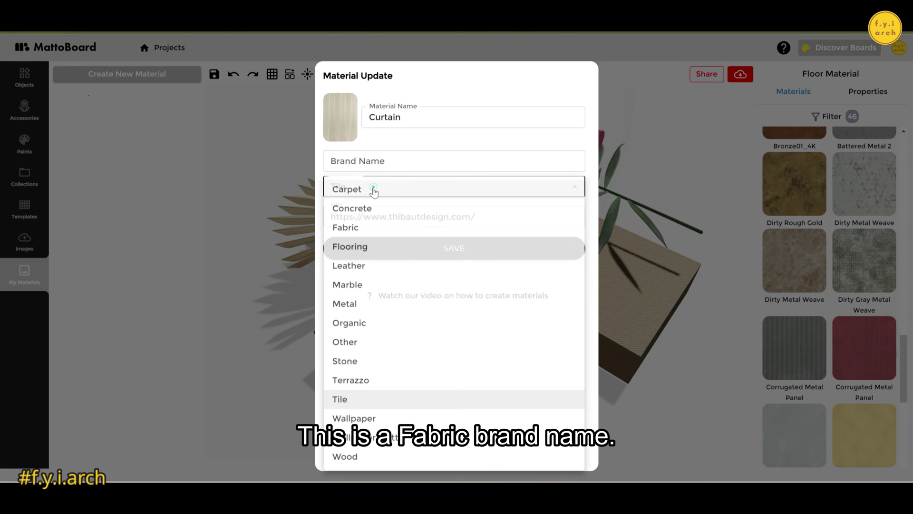
pyautogui.click(364, 228)
pyautogui.click(366, 161)
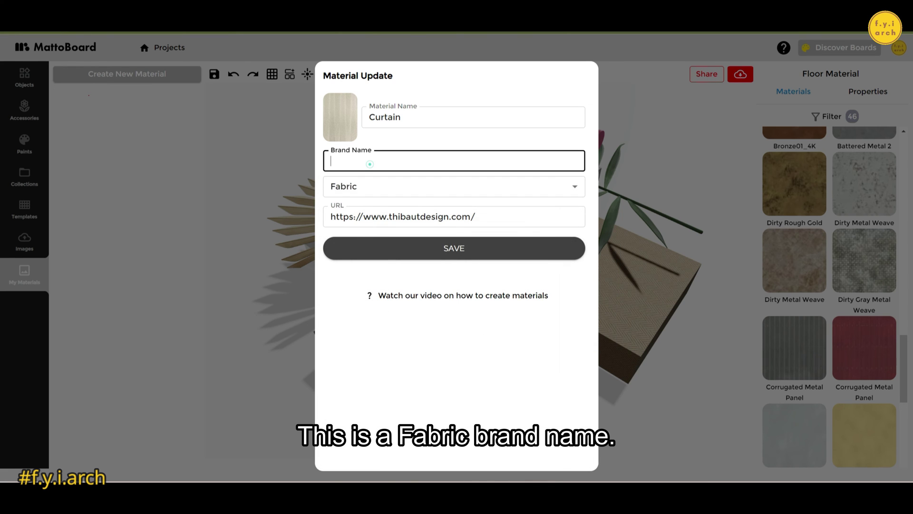
pyautogui.click(432, 246)
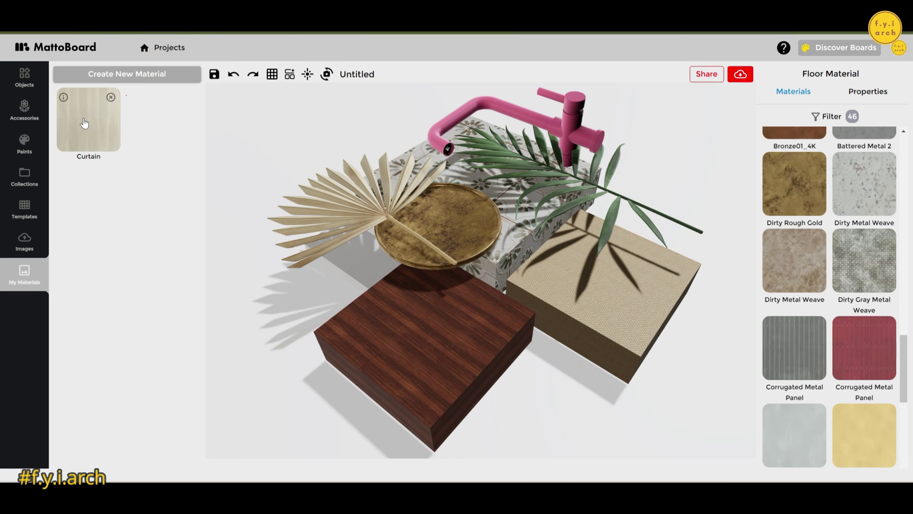
# - Add the Curtain material to the board as a fabric swatch beside the dried palm leaf
pyautogui.moveTo(86, 124); pyautogui.dragTo(292, 295)
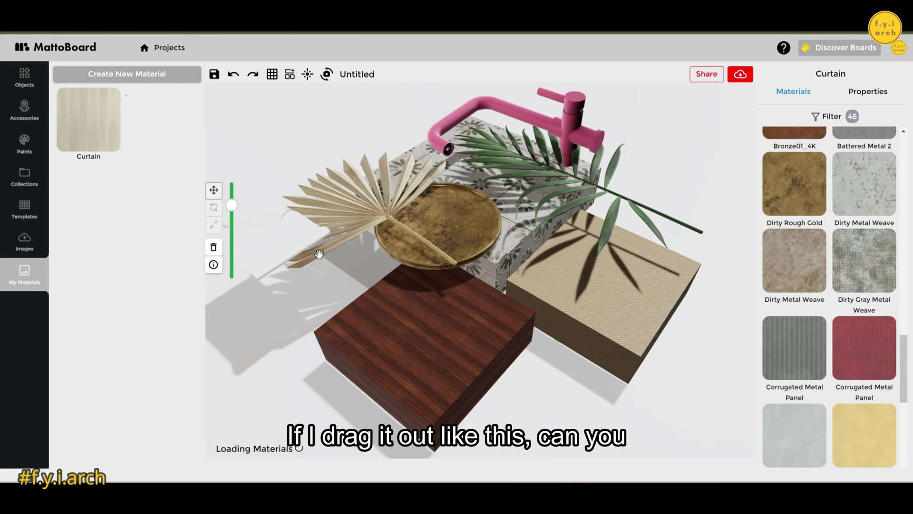
pyautogui.scroll(2, 269, 239)
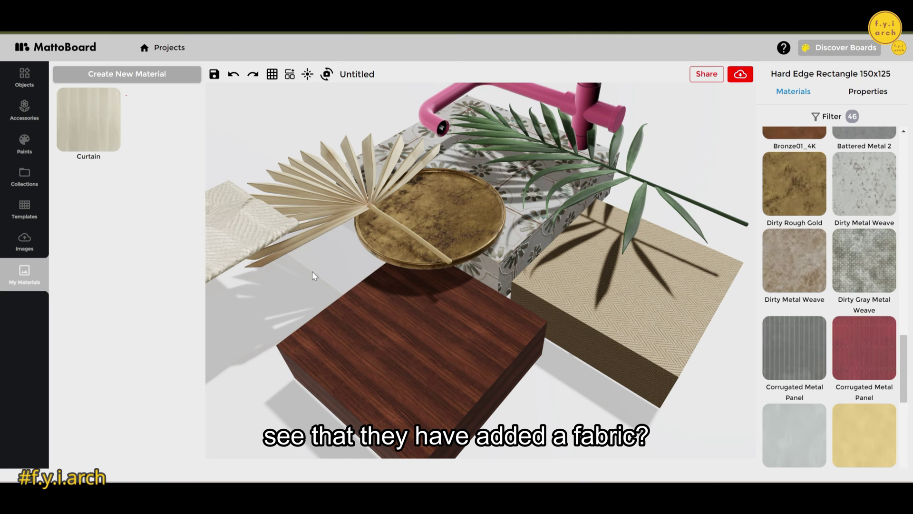
pyautogui.moveTo(422, 284); pyautogui.dragTo(247, 204)
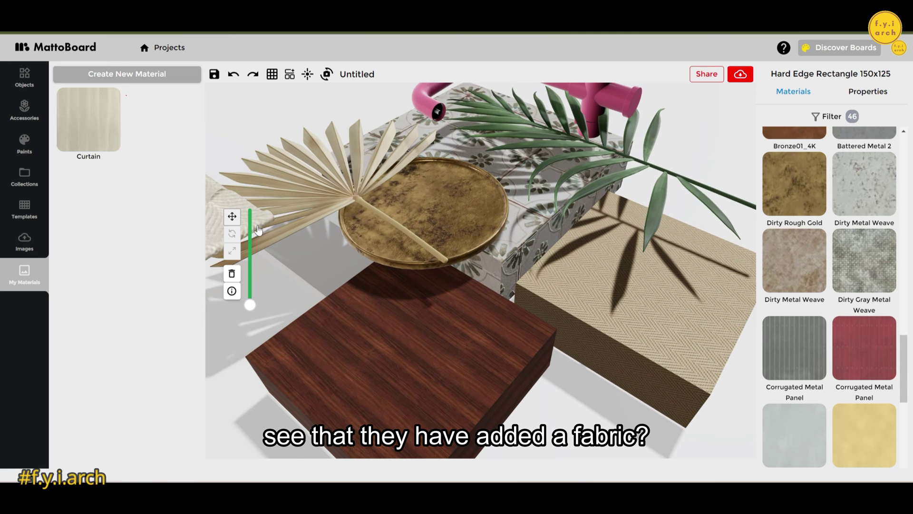
pyautogui.moveTo(316, 250); pyautogui.dragTo(316, 241)
pyautogui.scroll(-5, 632, 316)
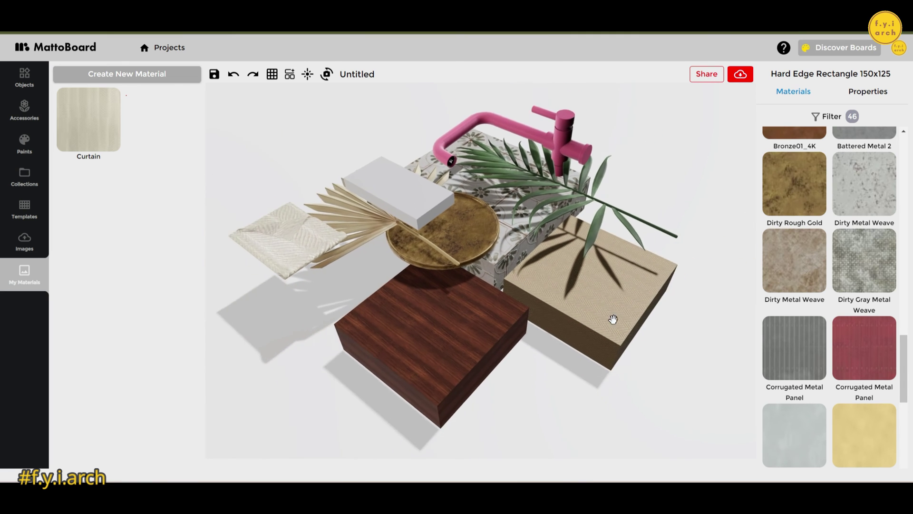
# - Strengthen the normal map texture of the curtain fabric swatch in its properties
pyautogui.moveTo(602, 393); pyautogui.dragTo(419, 397)
pyautogui.scroll(8, 463, 198)
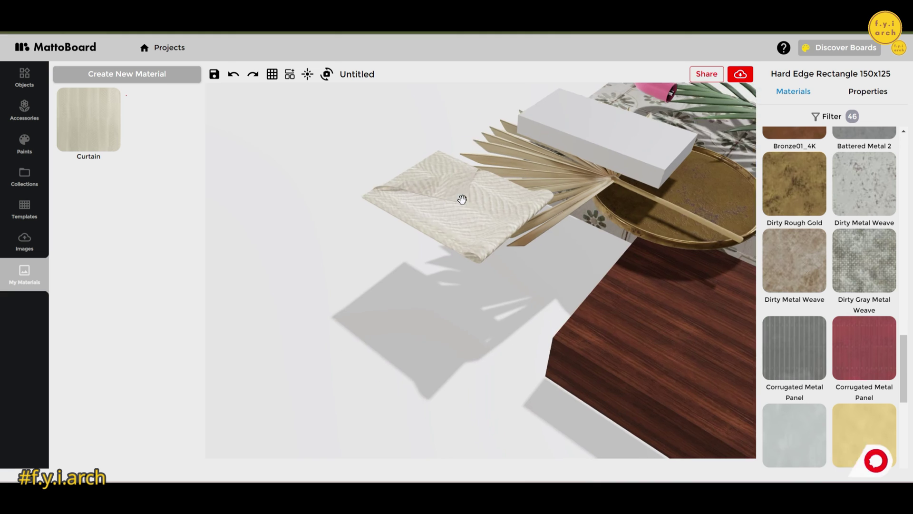
pyautogui.moveTo(455, 187); pyautogui.dragTo(480, 206)
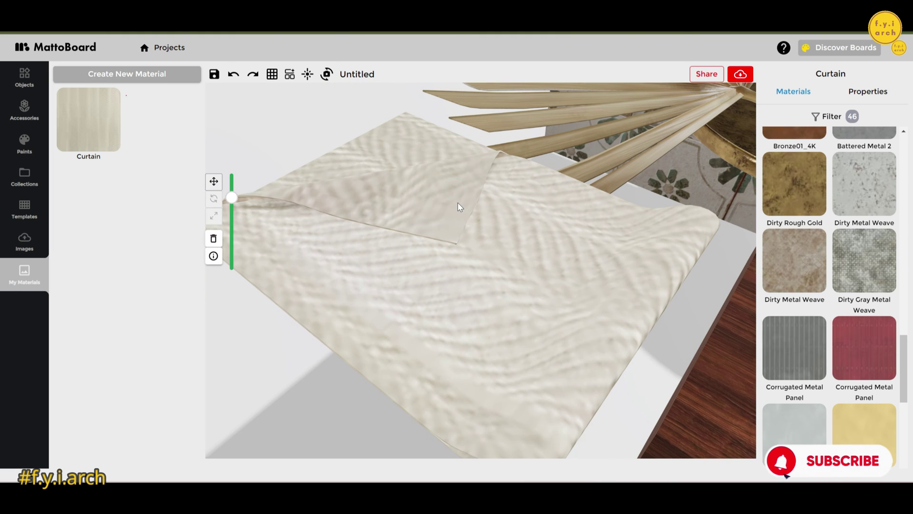
pyautogui.scroll(3, 429, 199)
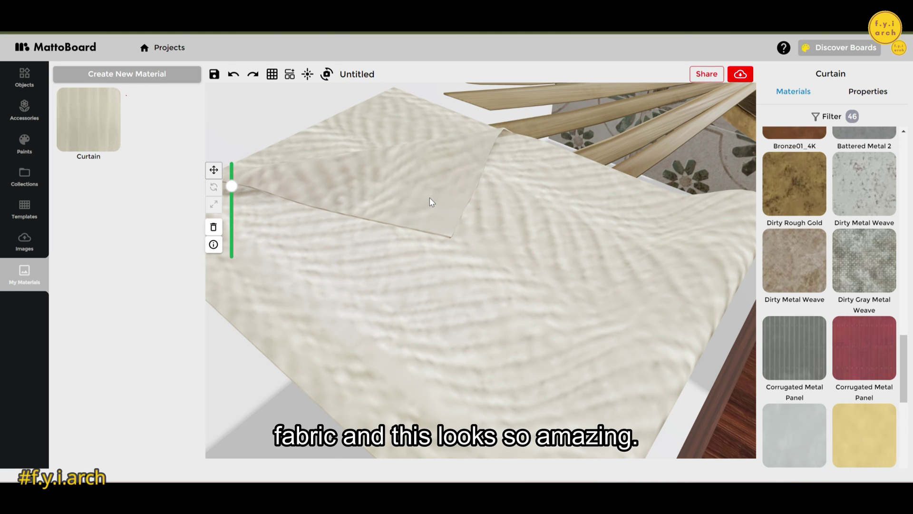
pyautogui.scroll(-2, 429, 198)
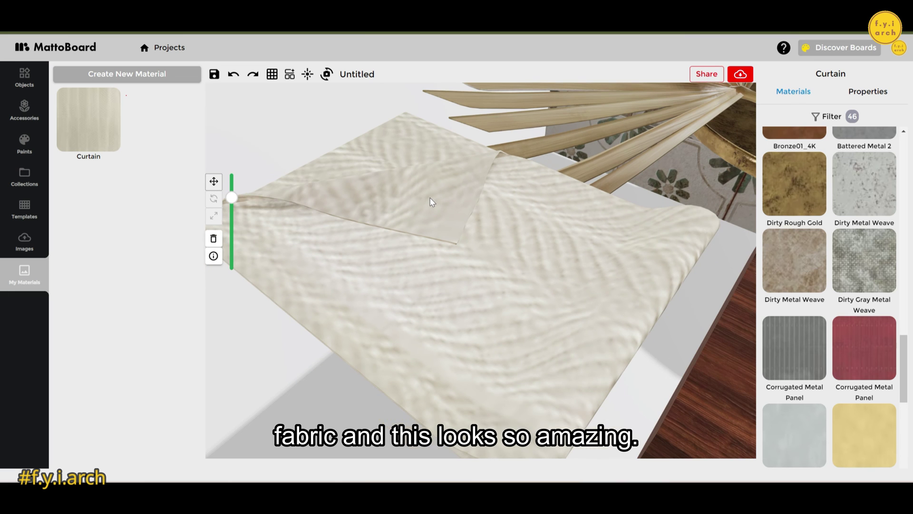
pyautogui.click(868, 92)
pyautogui.moveTo(840, 244); pyautogui.dragTo(869, 246)
pyautogui.scroll(3, 555, 296)
pyautogui.click(556, 295)
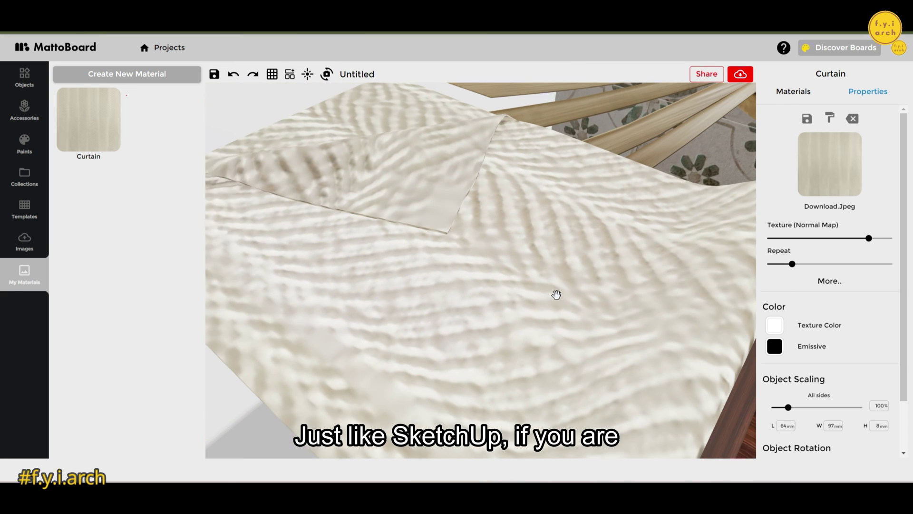
pyautogui.scroll(-2, 556, 295)
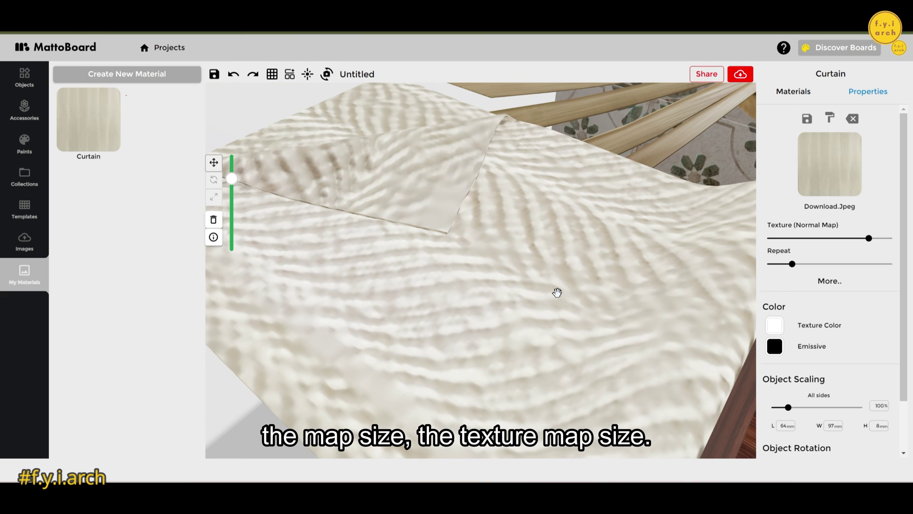
# - Reduce the fabric's normal map strength slightly and set its texture repeat to 1.41
pyautogui.moveTo(867, 242)
pyautogui.moveTo(862, 241); pyautogui.dragTo(867, 238)
pyautogui.moveTo(793, 264)
pyautogui.mouseDown()
pyautogui.moveTo(810, 264)
pyautogui.moveTo(802, 268)
pyautogui.mouseUp()
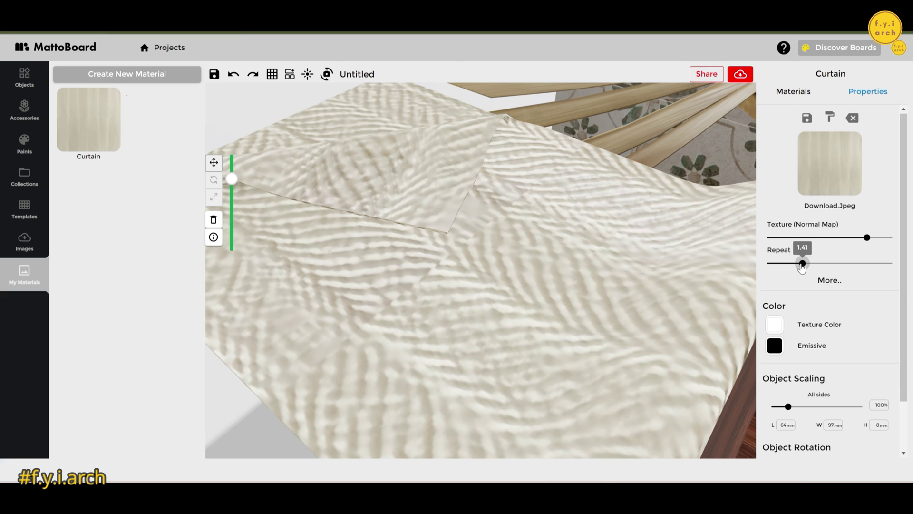
# - Set the fabric's emissive color to red ff0000 and keep its texture color at white ffffff
pyautogui.scroll(-1, 790, 278)
pyautogui.scroll(-1, 784, 295)
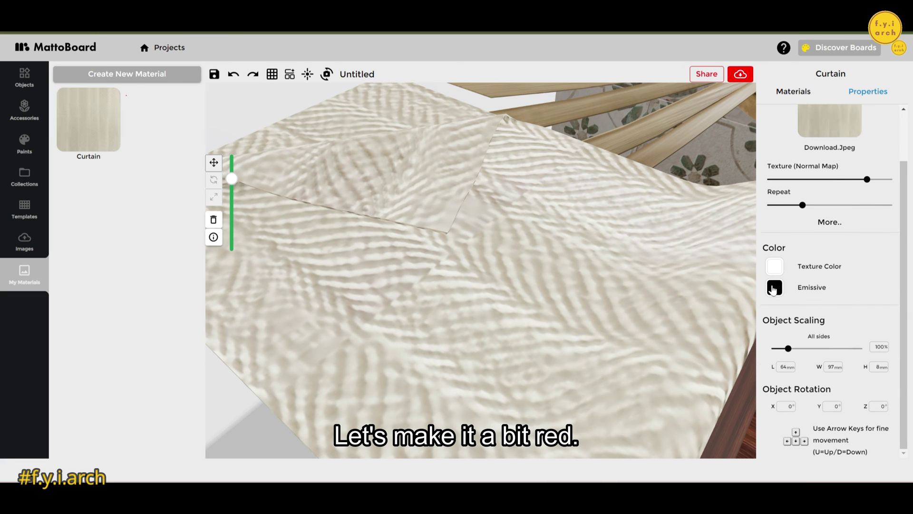
pyautogui.click(780, 289)
pyautogui.moveTo(789, 333); pyautogui.dragTo(810, 320)
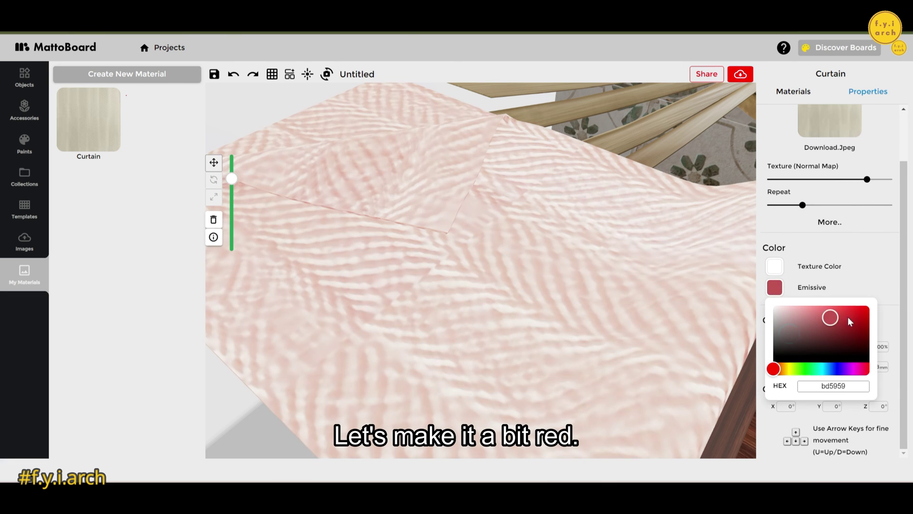
pyautogui.click(870, 305)
pyautogui.moveTo(774, 368)
pyautogui.mouseDown()
pyautogui.moveTo(809, 365)
pyautogui.moveTo(764, 365)
pyautogui.mouseUp()
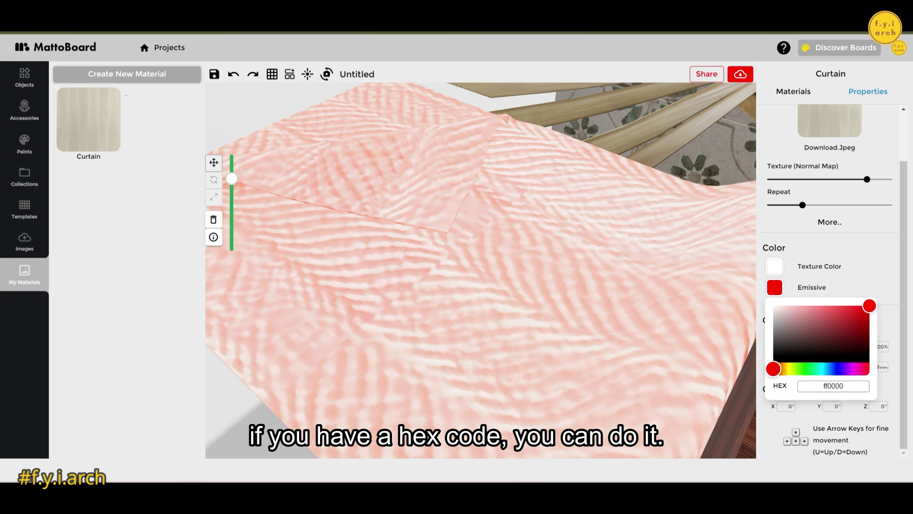
pyautogui.click(775, 266)
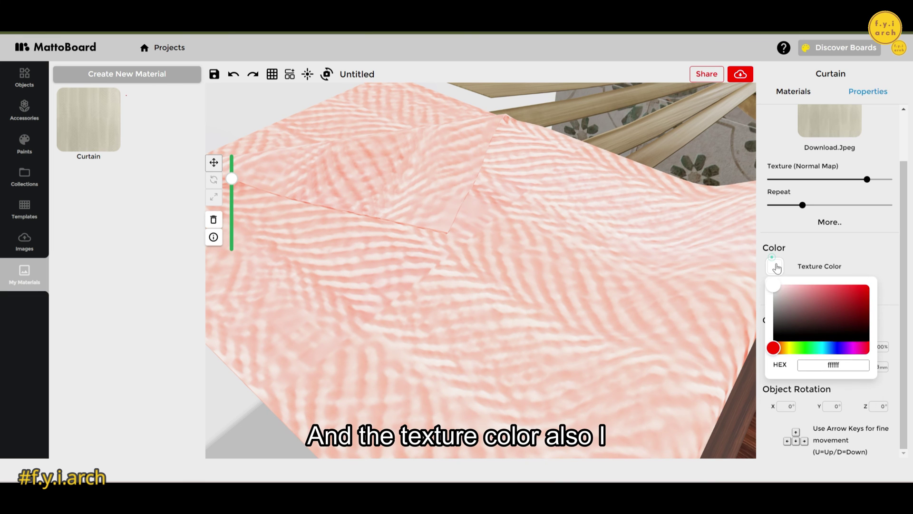
pyautogui.moveTo(782, 287)
pyautogui.mouseDown()
pyautogui.moveTo(878, 290)
pyautogui.moveTo(811, 297)
pyautogui.moveTo(800, 287)
pyautogui.moveTo(826, 319)
pyautogui.moveTo(837, 285)
pyautogui.moveTo(803, 285)
pyautogui.moveTo(766, 263)
pyautogui.mouseUp()
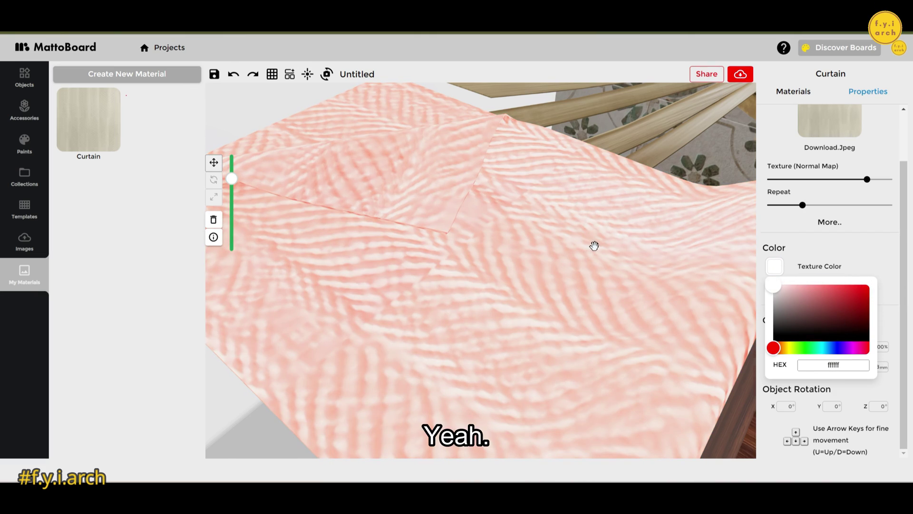
# - Enlarge the fabric swatch evenly on all sides, lower its height above the board, and deselect it
pyautogui.scroll(-5, 595, 245)
pyautogui.moveTo(501, 326); pyautogui.dragTo(540, 322)
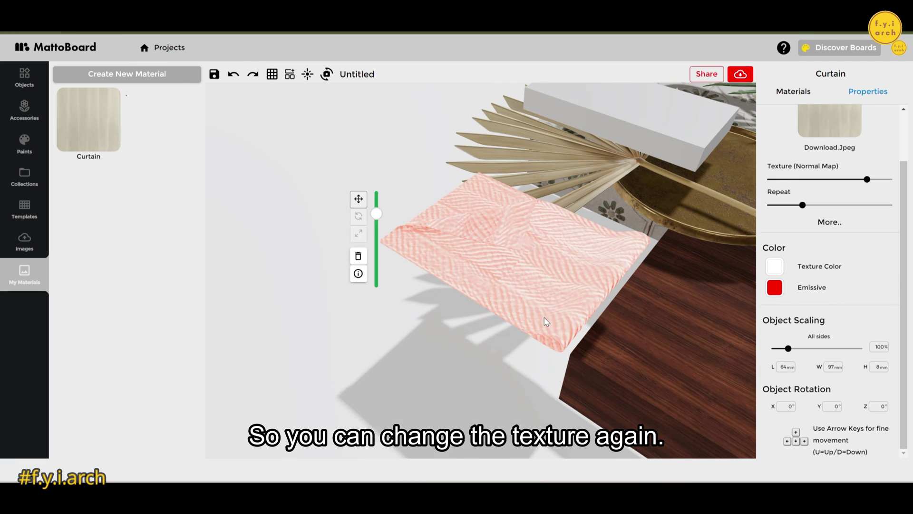
pyautogui.scroll(-2, 539, 322)
pyautogui.moveTo(787, 349); pyautogui.dragTo(799, 351)
pyautogui.moveTo(348, 223)
pyautogui.mouseDown()
pyautogui.moveTo(348, 253)
pyautogui.moveTo(347, 239)
pyautogui.mouseUp()
pyautogui.click(398, 138)
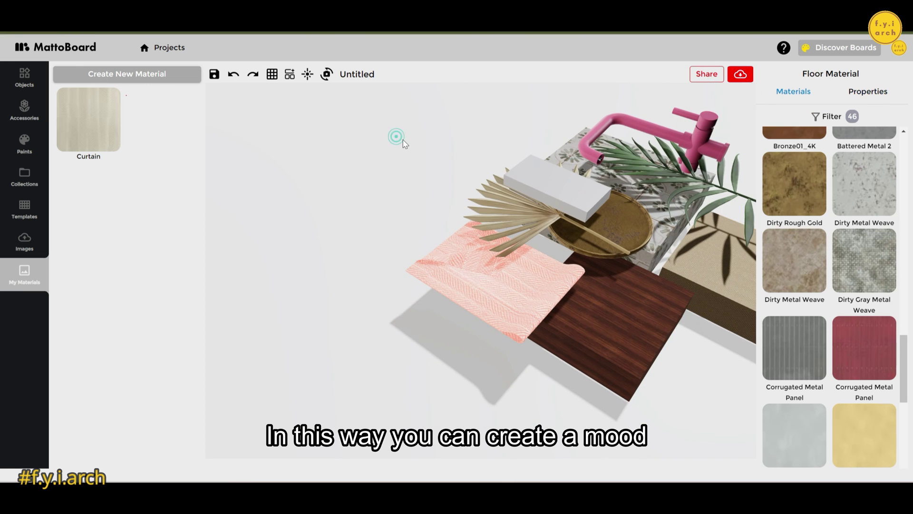
# - Save the mood board project and return to the list of projects
pyautogui.moveTo(638, 357); pyautogui.dragTo(681, 367)
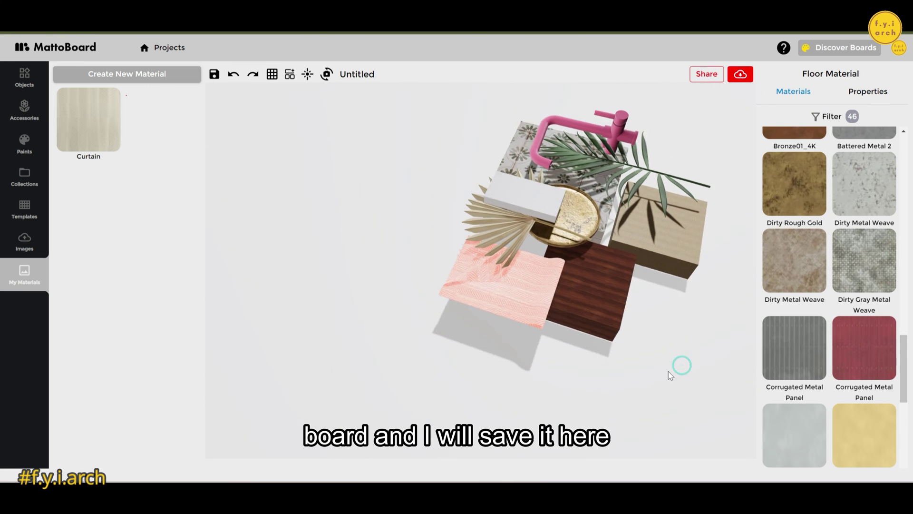
pyautogui.click(215, 81)
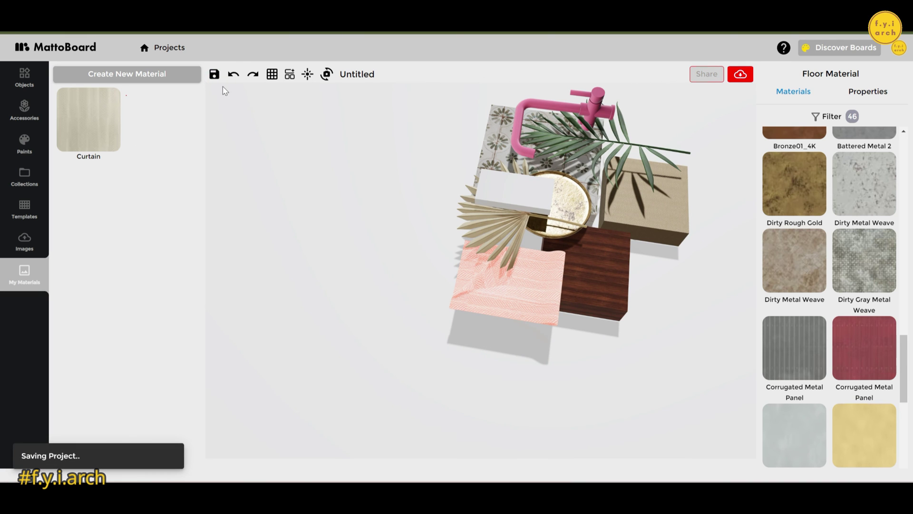
pyautogui.click(160, 48)
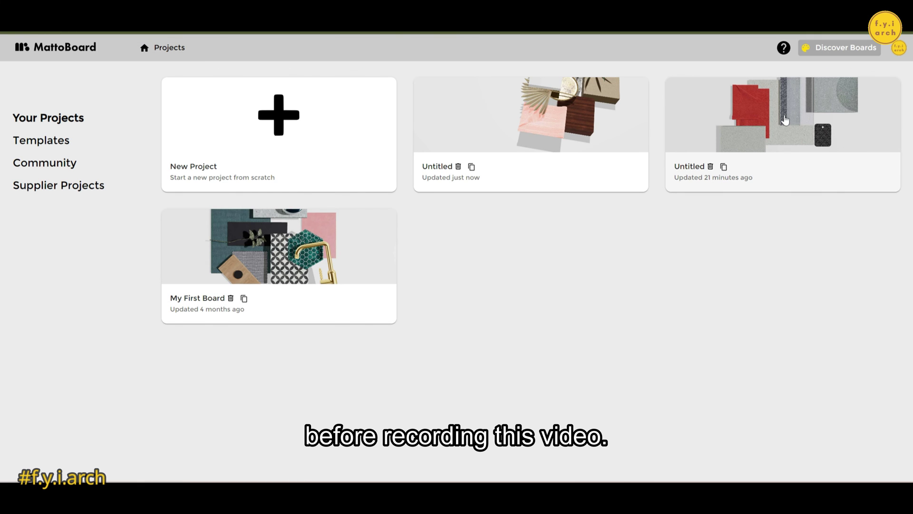
# - Open My First Board, inspect it from different angles and distances, and shift its pink plane slightly
pyautogui.click(224, 252)
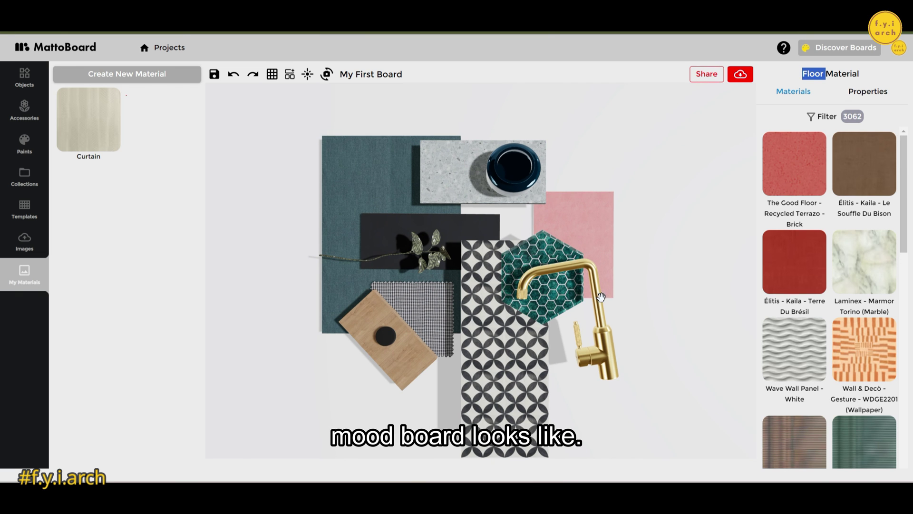
pyautogui.moveTo(651, 335); pyautogui.dragTo(558, 166)
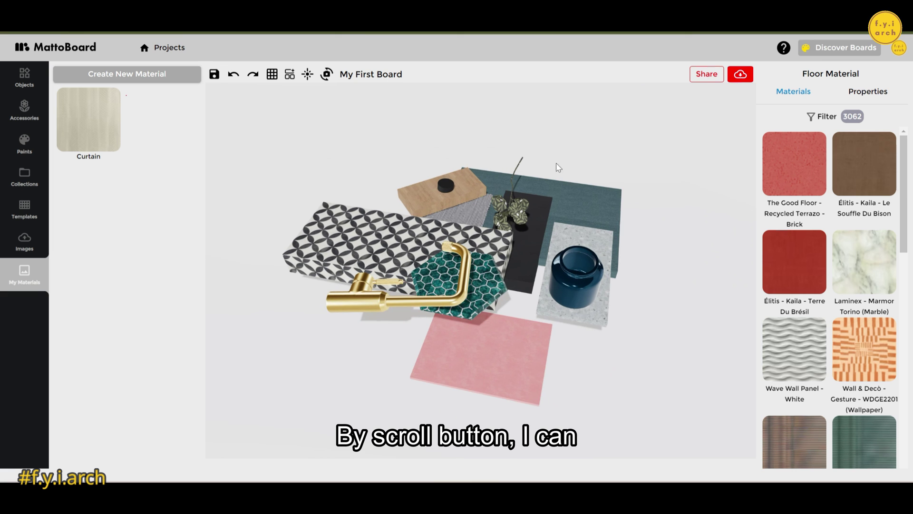
pyautogui.scroll(5, 576, 190)
pyautogui.scroll(-5, 576, 190)
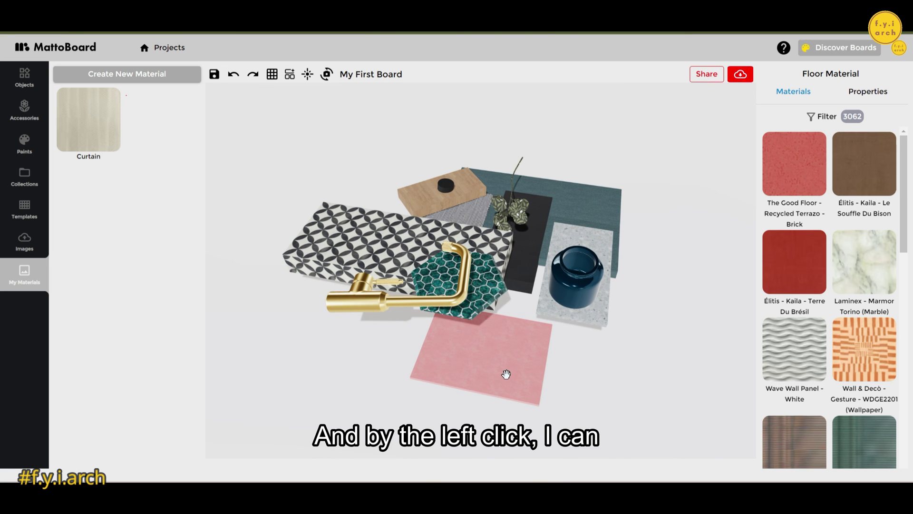
pyautogui.moveTo(507, 375)
pyautogui.mouseDown()
pyautogui.moveTo(534, 373)
pyautogui.moveTo(506, 372)
pyautogui.mouseUp()
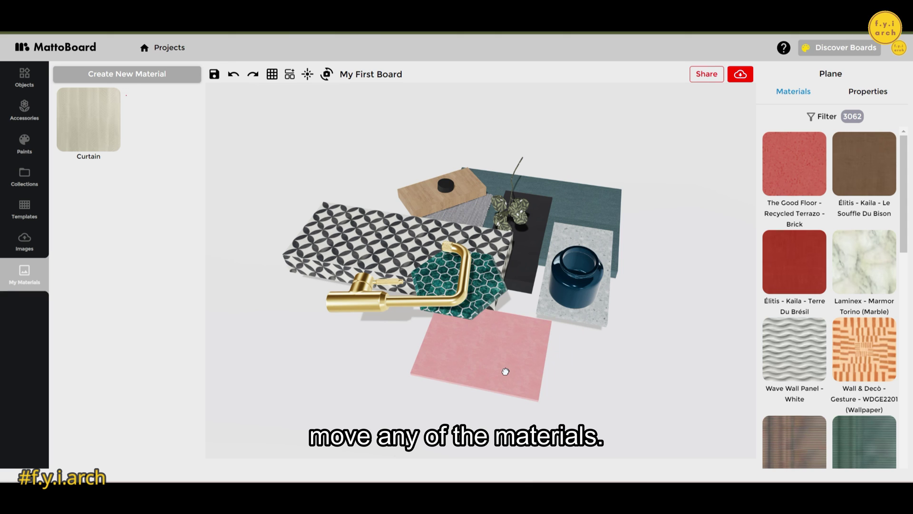